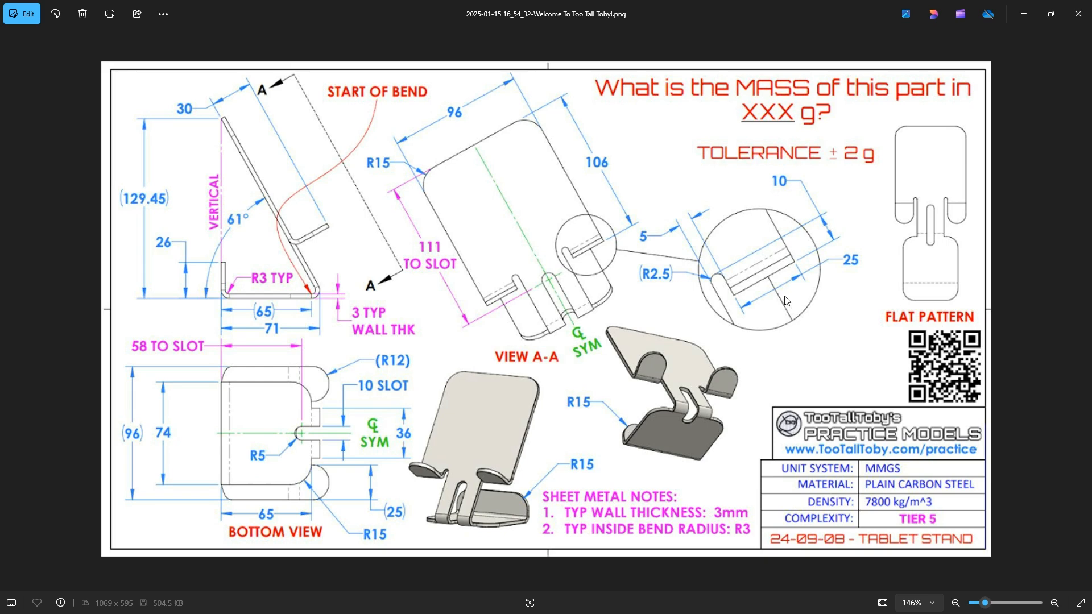
# Step: Move the reference drawing aside and place a flat Stock shape from the Sheet Metal catalog in the IRONCAD scene
pyautogui.moveTo(656, 14); pyautogui.dragTo(1091, 37)
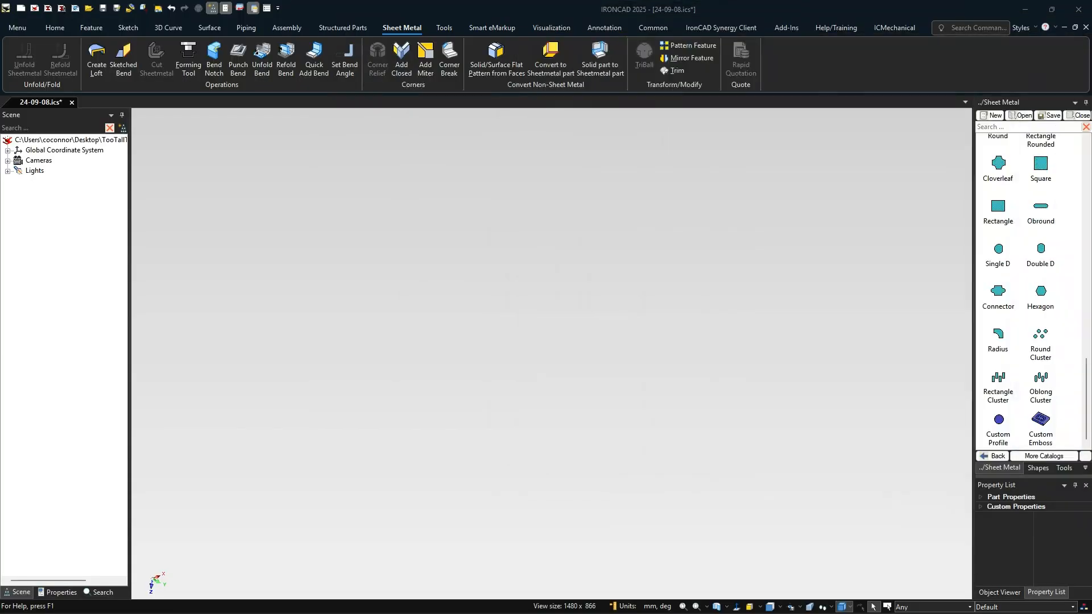
pyautogui.click(994, 455)
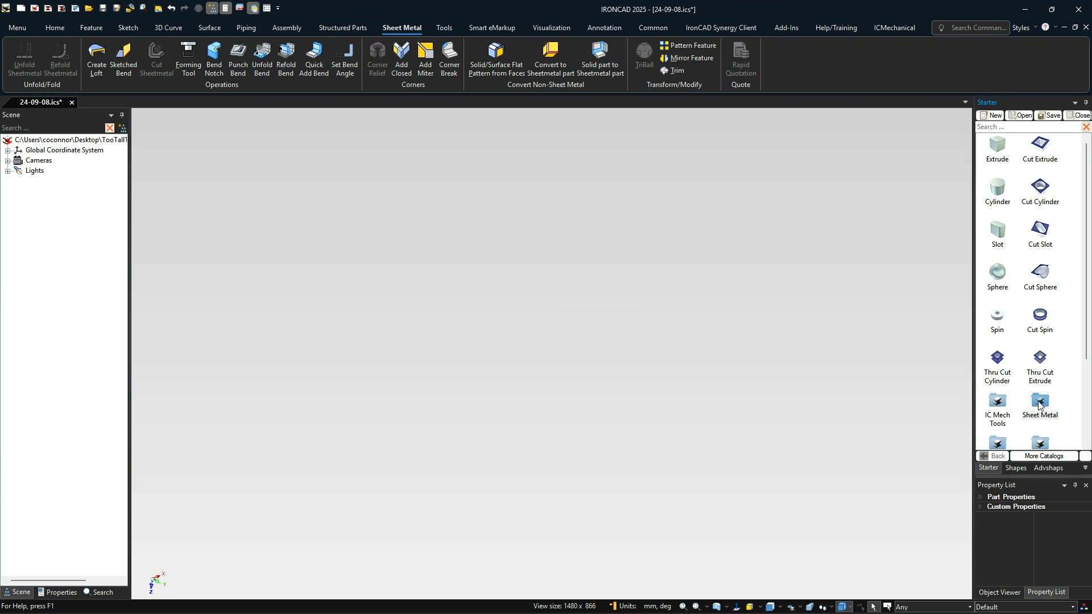
pyautogui.click(1044, 455)
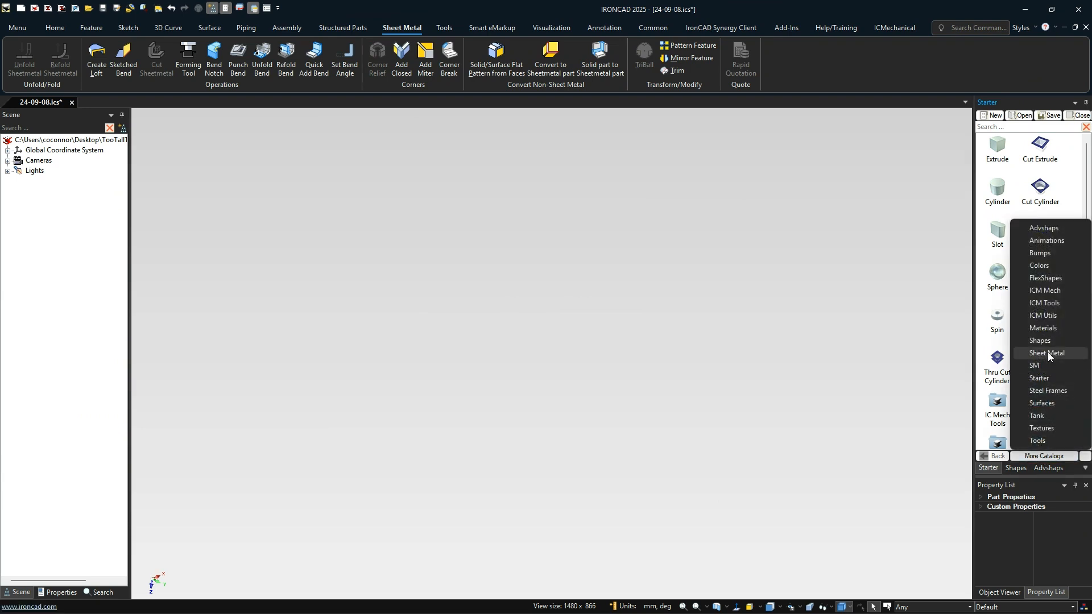
pyautogui.click(995, 466)
pyautogui.doubleClick(1043, 402)
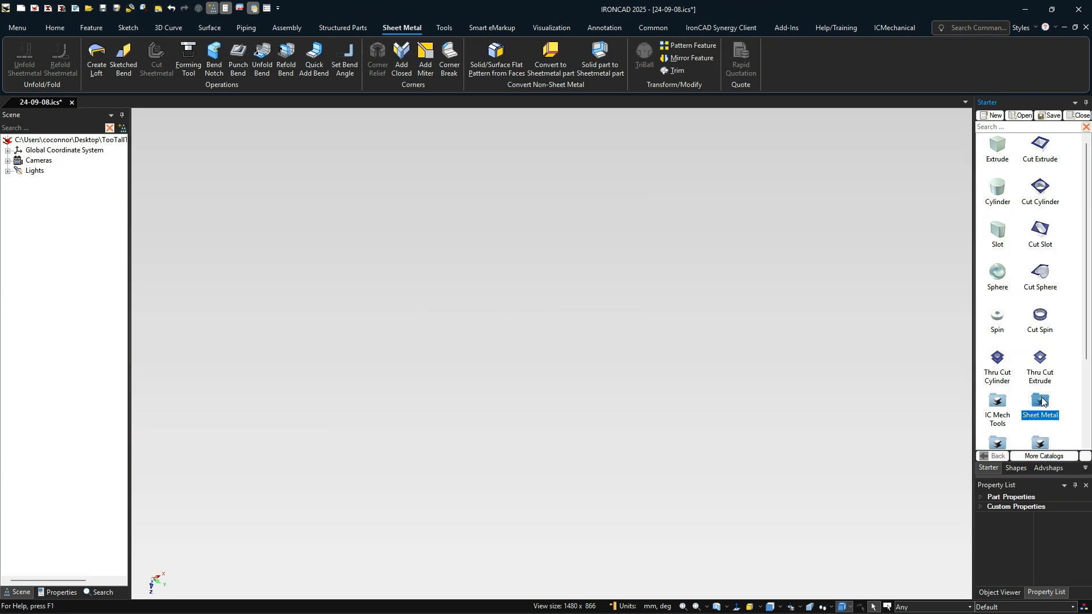
pyautogui.moveTo(1000, 149); pyautogui.dragTo(529, 380)
pyautogui.click(357, 316)
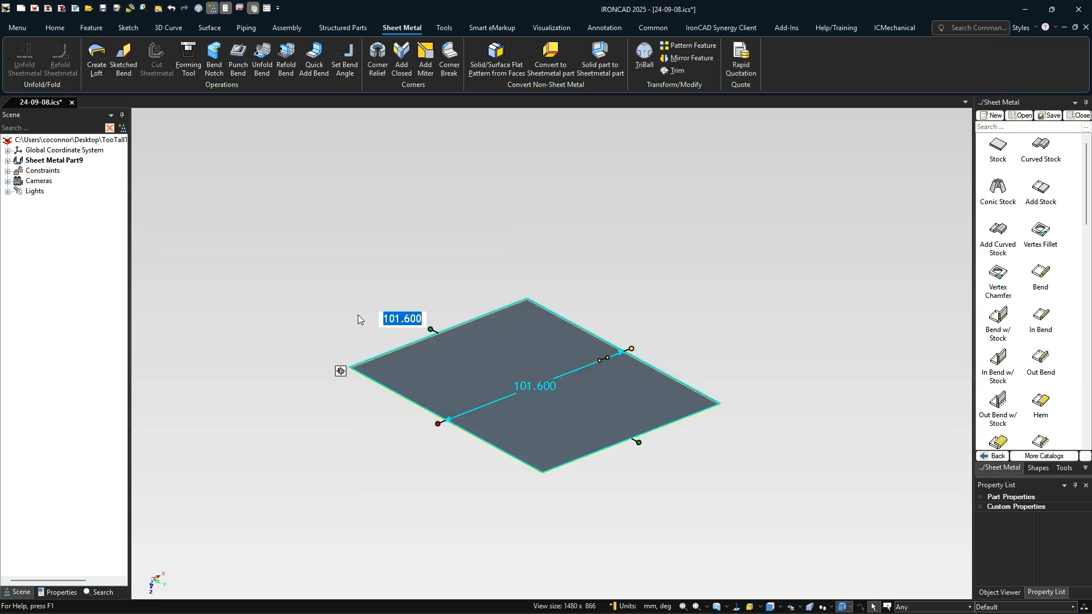
# Step: Set the sheet metal part's thickness to 3 mm and its minimum bend radius to 3 mm
pyautogui.click(508, 344)
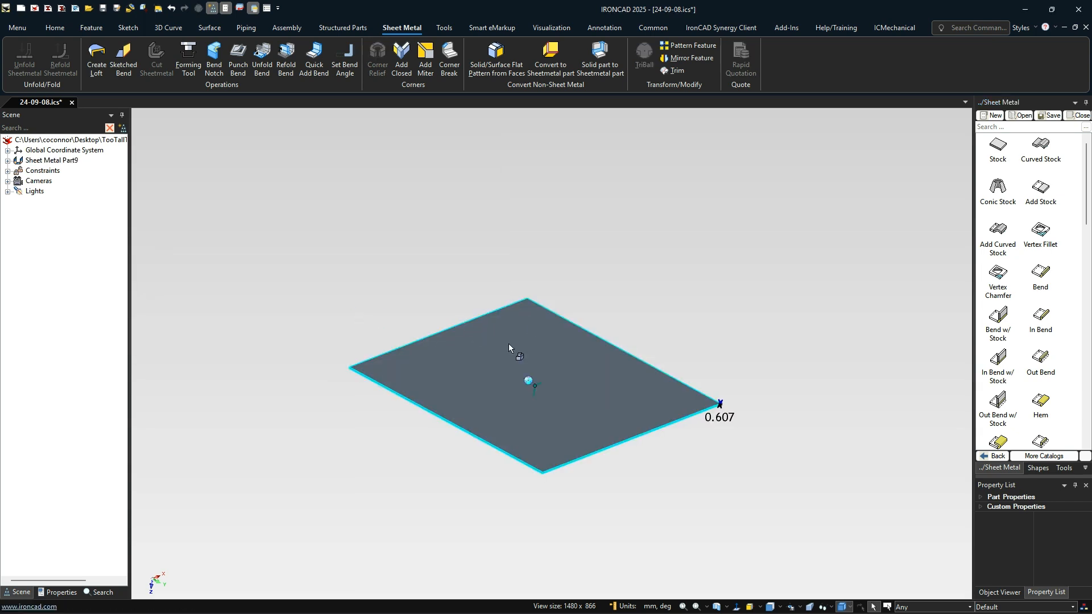
pyautogui.rightClick(512, 345)
pyautogui.click(554, 462)
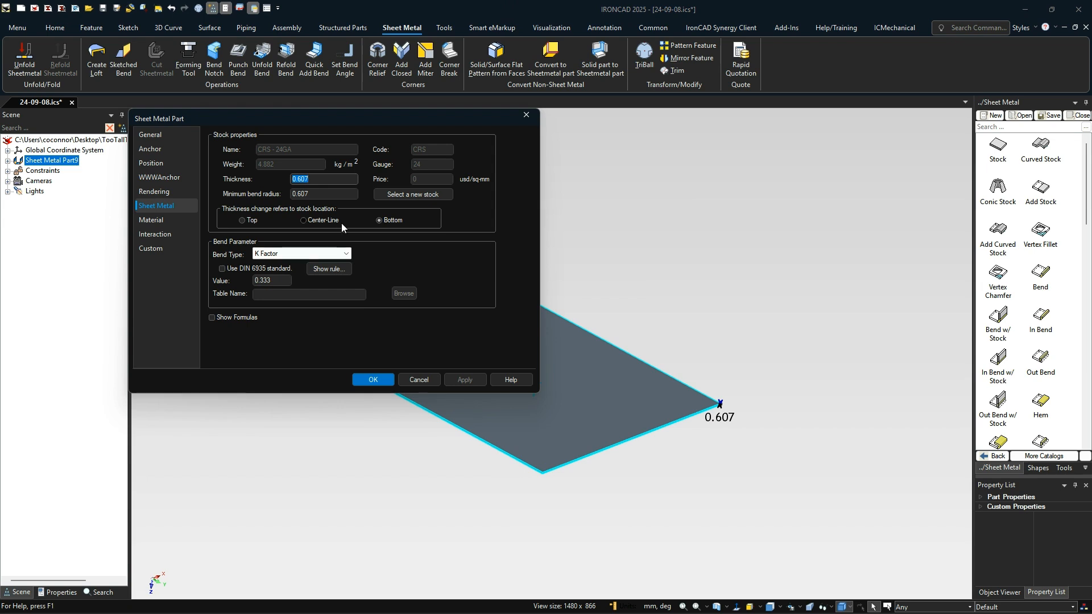
pyautogui.write('3')
pyautogui.press('Tab')
pyautogui.write('3')
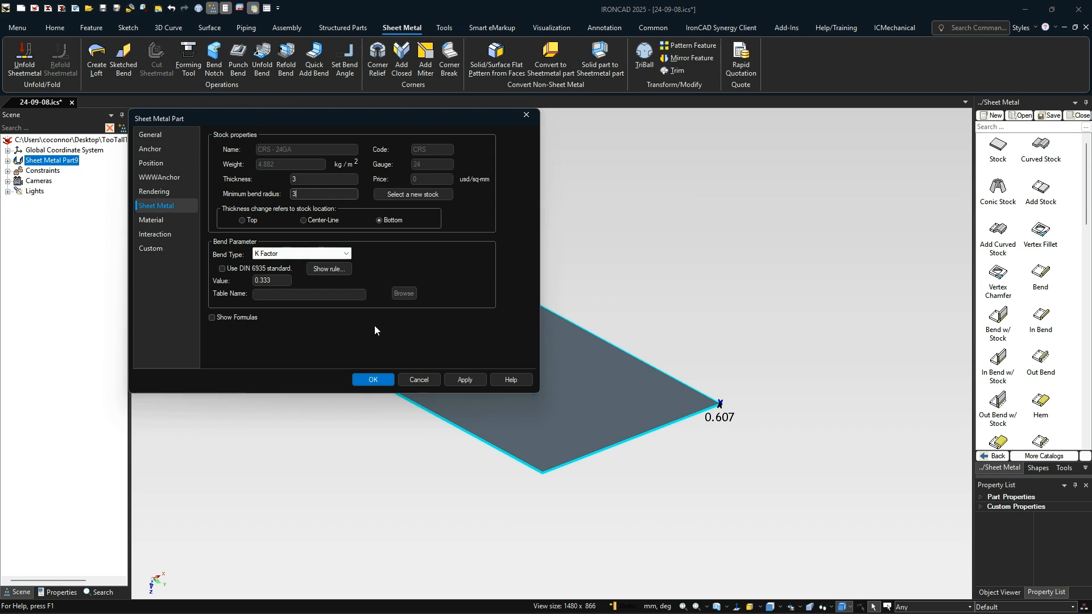
pyautogui.click(380, 379)
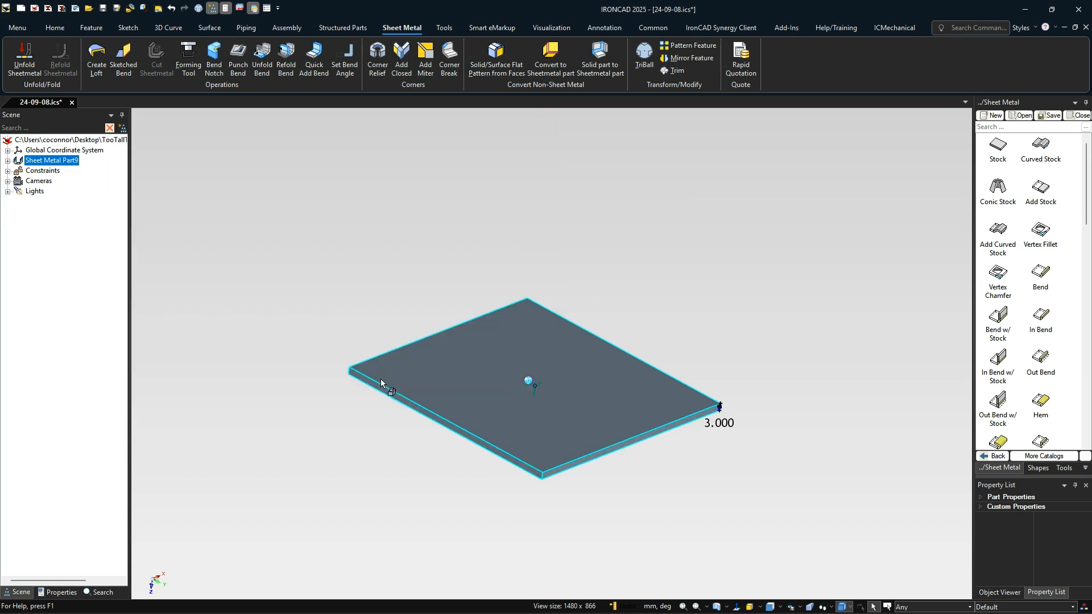
# Step: Set the stock plate's width to 96 mm and adjust its length
pyautogui.click(579, 398)
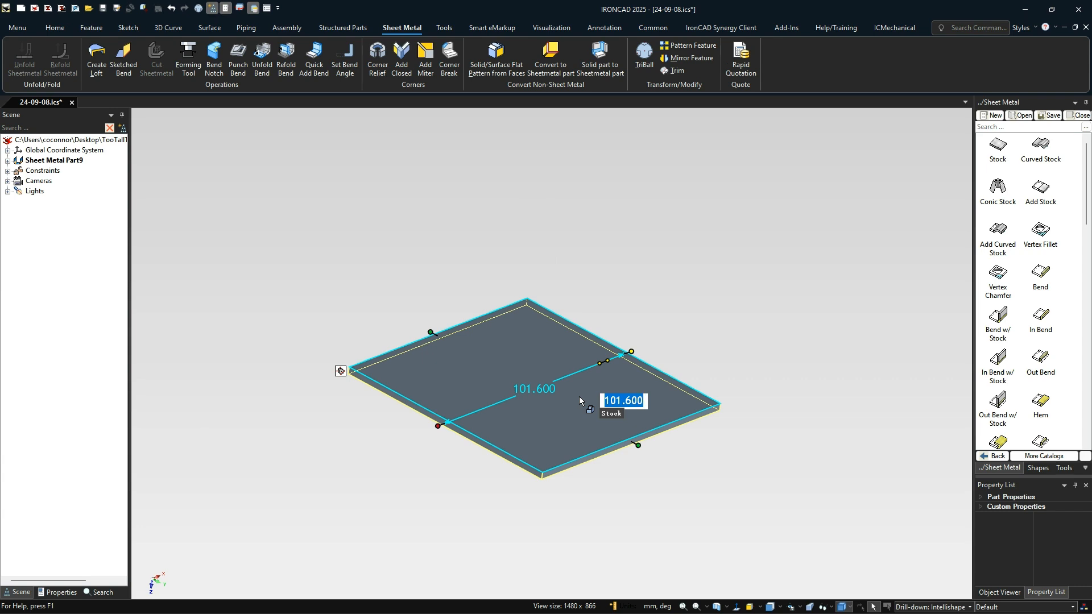
pyautogui.write('96')
pyautogui.press('Tab')
pyautogui.write('96.')
pyautogui.press('Tab')
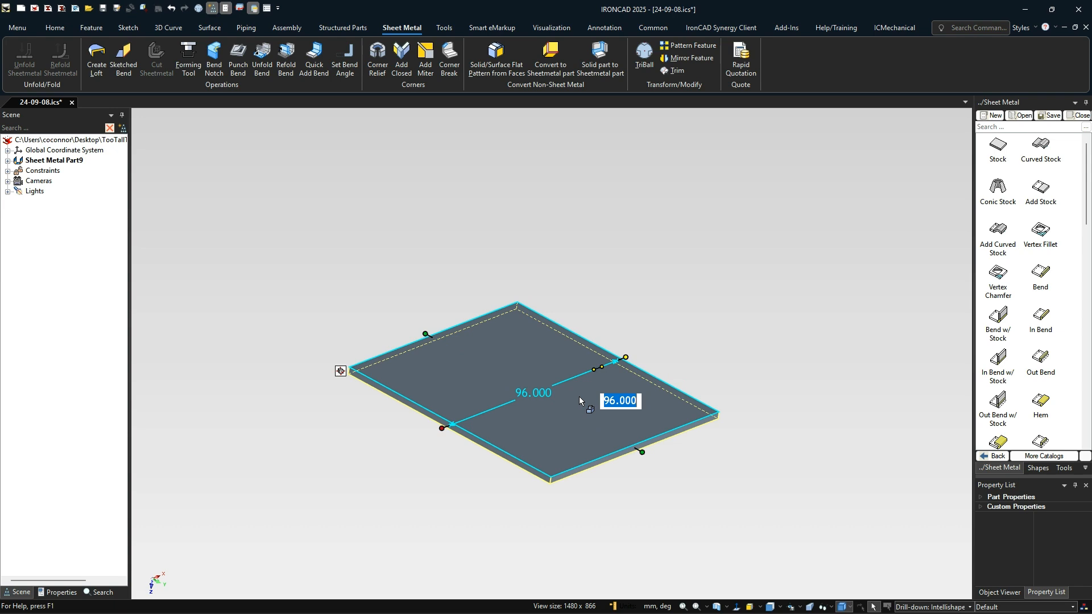
pyautogui.click(606, 508)
# Step: Add a downward bend to the plate's front short edge with above and below widths of 18 mm each
pyautogui.moveTo(694, 525); pyautogui.dragTo(639, 444, button='middle')
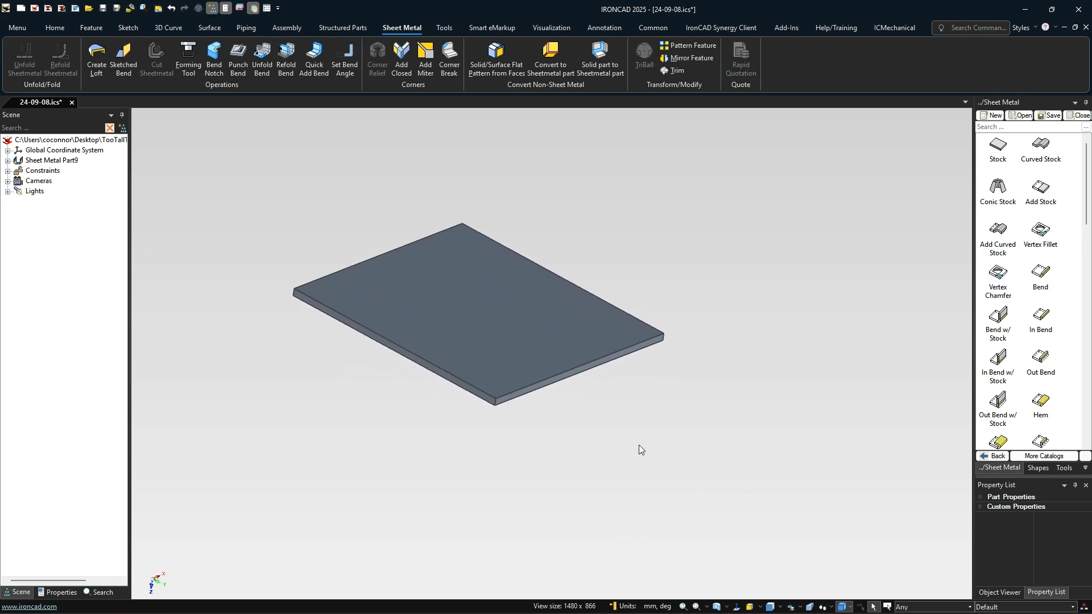
pyautogui.scroll(2, 551, 371)
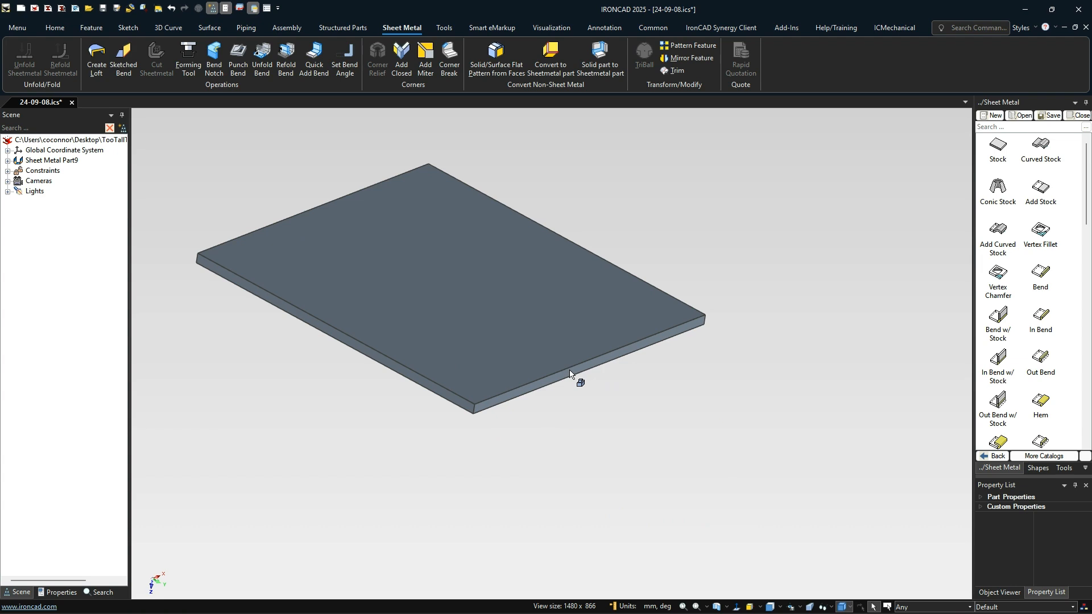
pyautogui.moveTo(1040, 278); pyautogui.dragTo(584, 489)
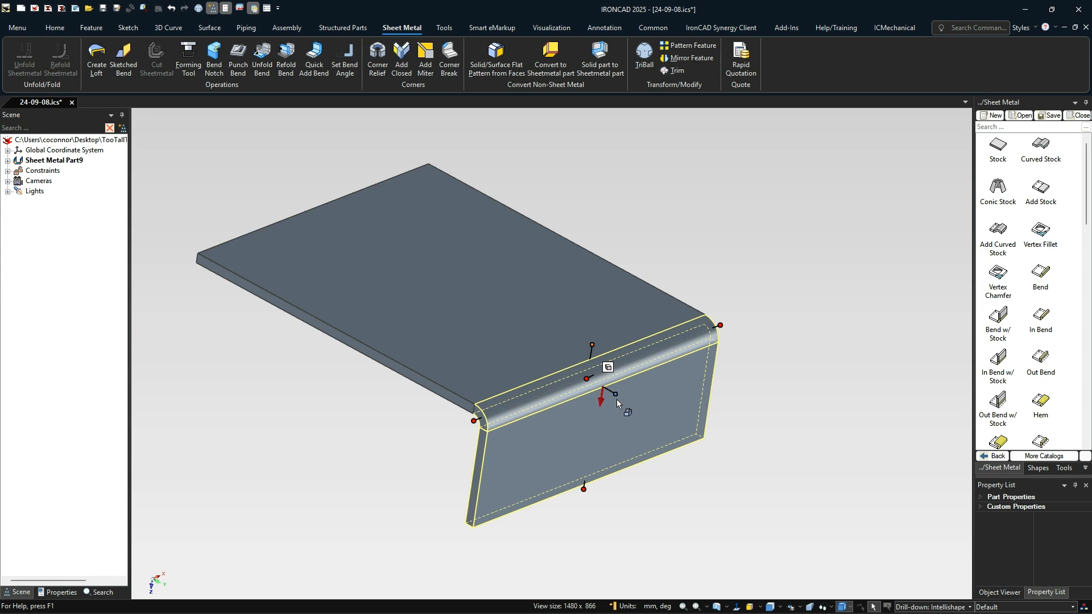
pyautogui.rightClick(611, 369)
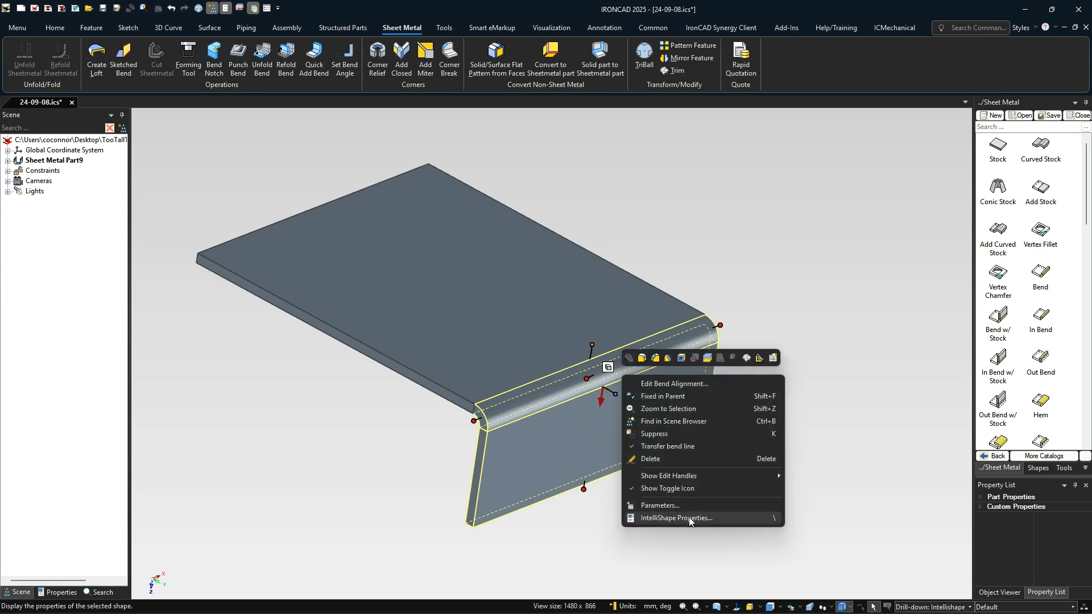
pyautogui.click(688, 517)
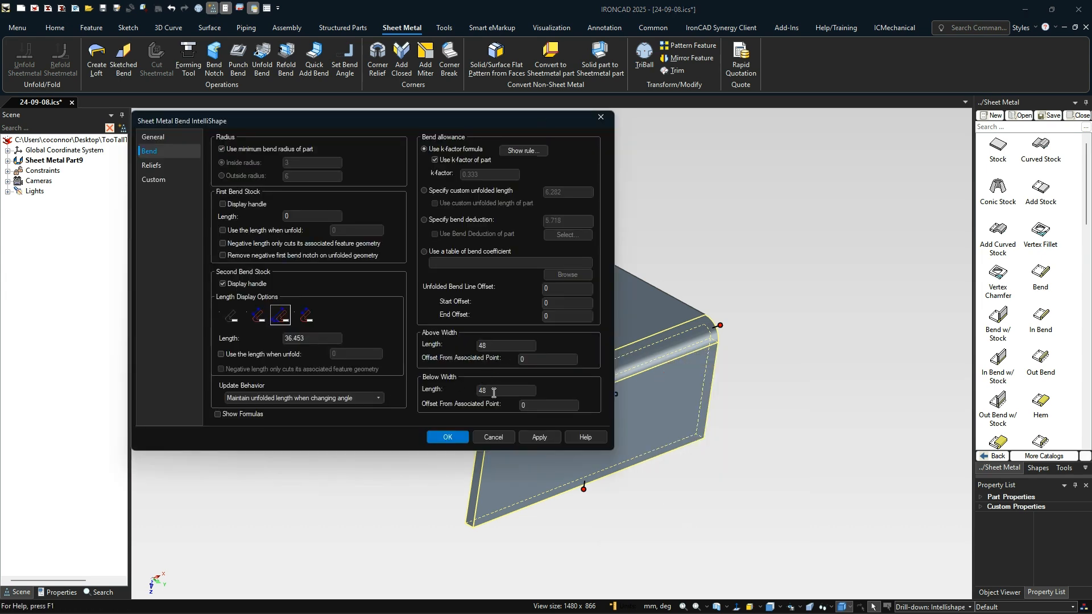
pyautogui.doubleClick(491, 346)
pyautogui.write('18')
pyautogui.doubleClick(500, 391)
pyautogui.click(448, 441)
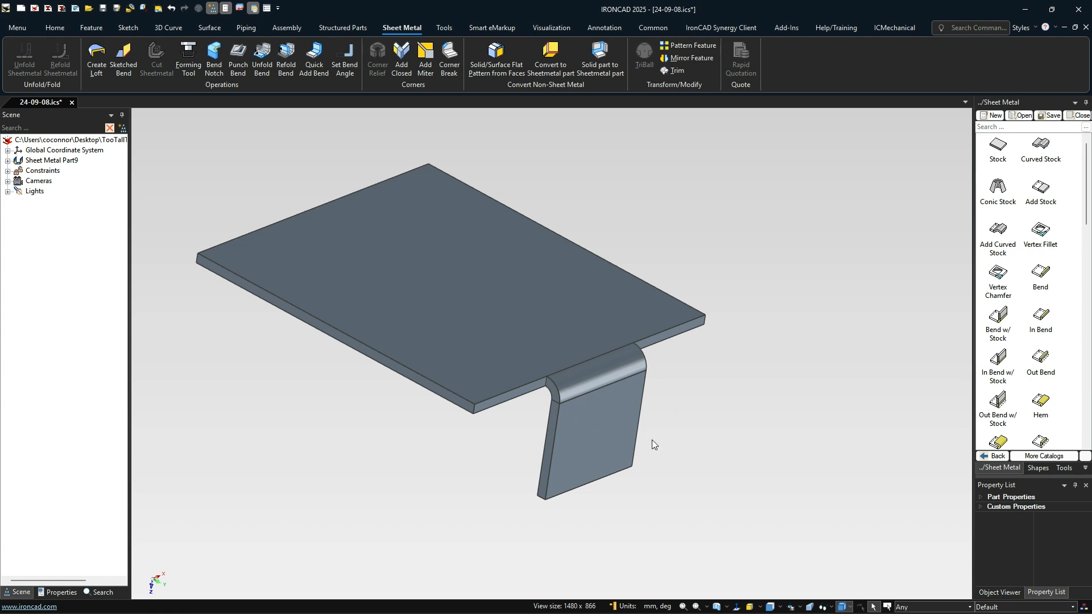
# Step: Pull the bend outward from the plate to form a connecting strip about 81 mm long
pyautogui.click(592, 421)
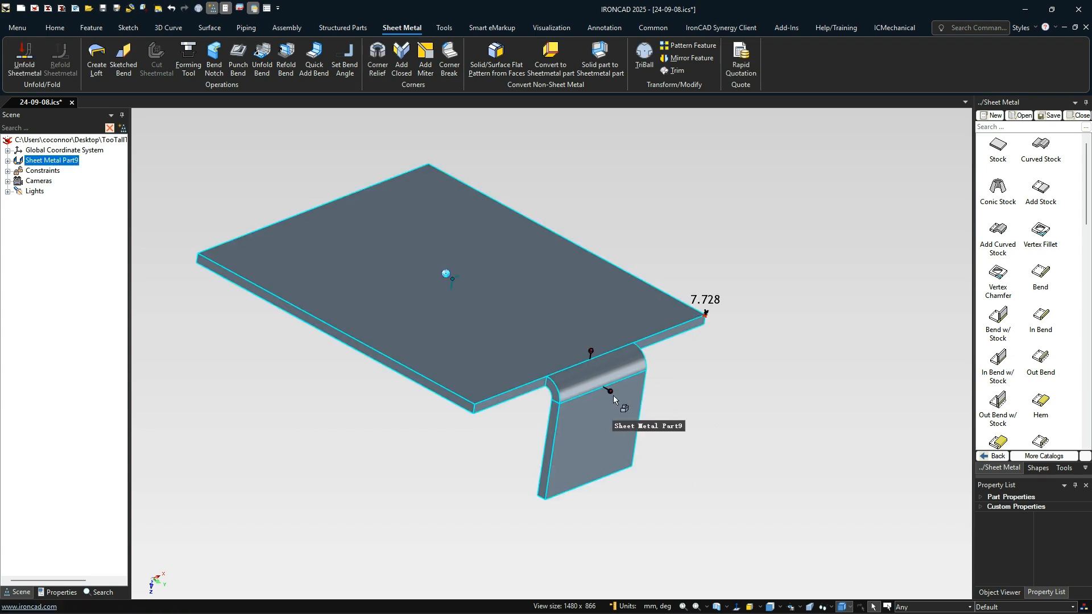
pyautogui.scroll(3, 617, 384)
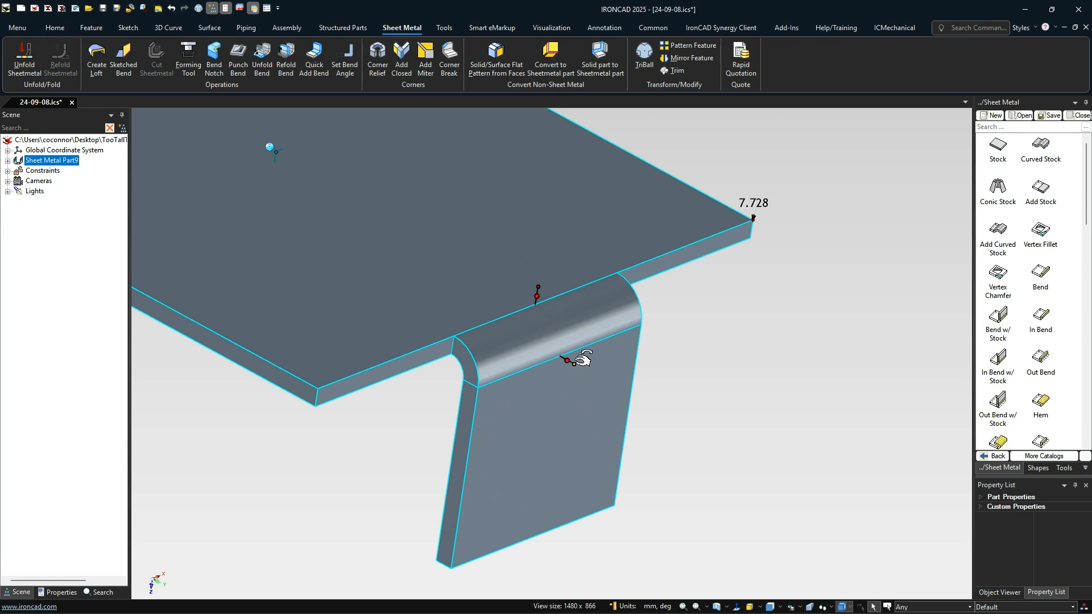
pyautogui.moveTo(570, 360); pyautogui.dragTo(850, 488)
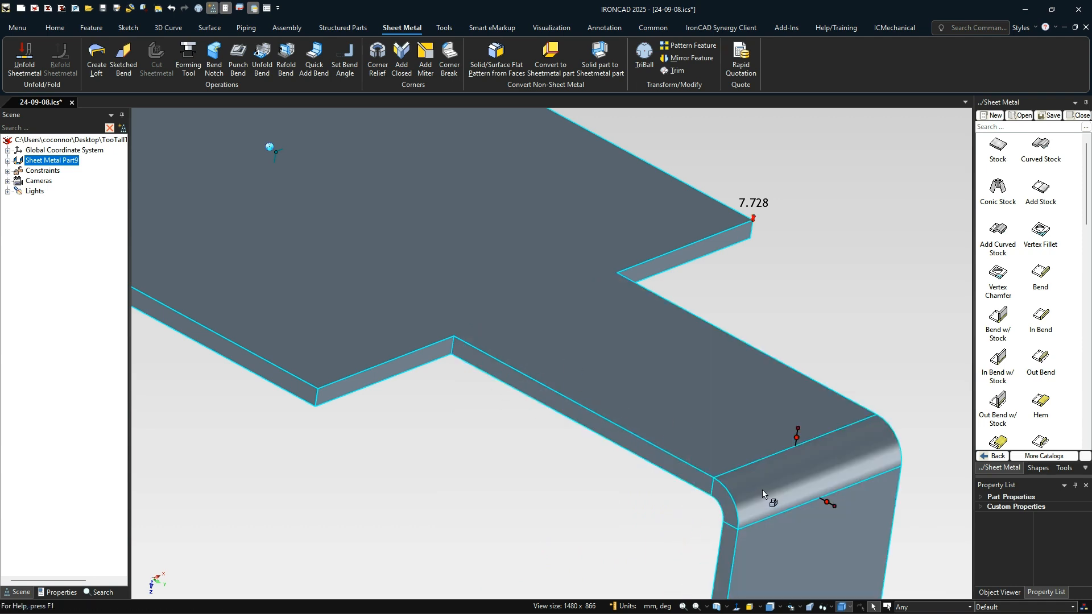
# Step: Set the bend angle between the connecting strip and the base flange to 119 degrees
pyautogui.scroll(-3, 529, 407)
pyautogui.moveTo(408, 257); pyautogui.dragTo(796, 423, button='middle')
pyautogui.scroll(4, 549, 512)
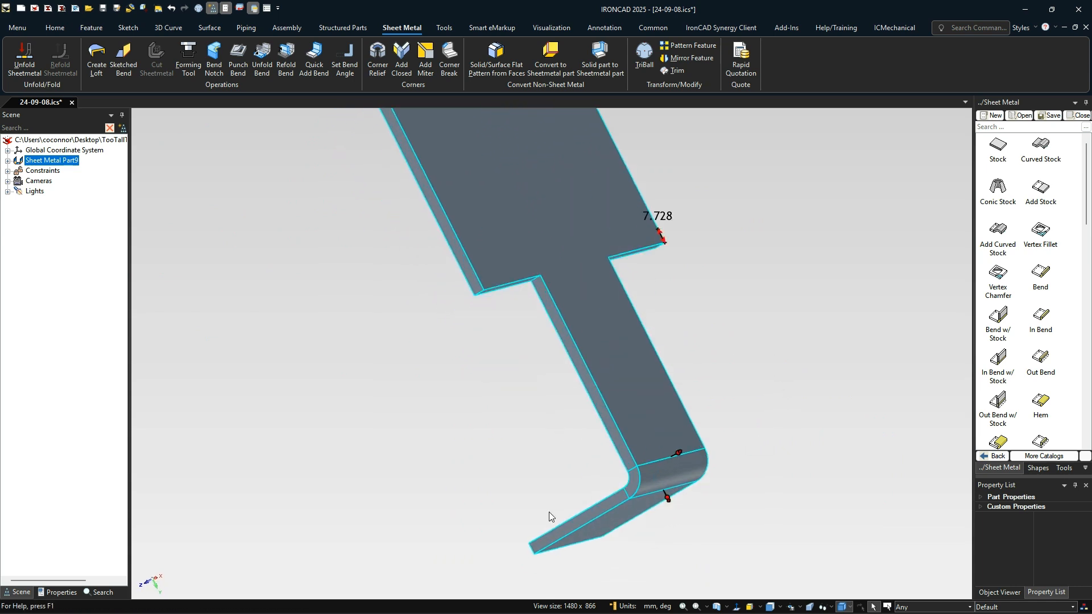
pyautogui.click(621, 505)
pyautogui.rightClick(688, 490)
pyautogui.click(739, 503)
pyautogui.write('119')
pyautogui.press('Return')
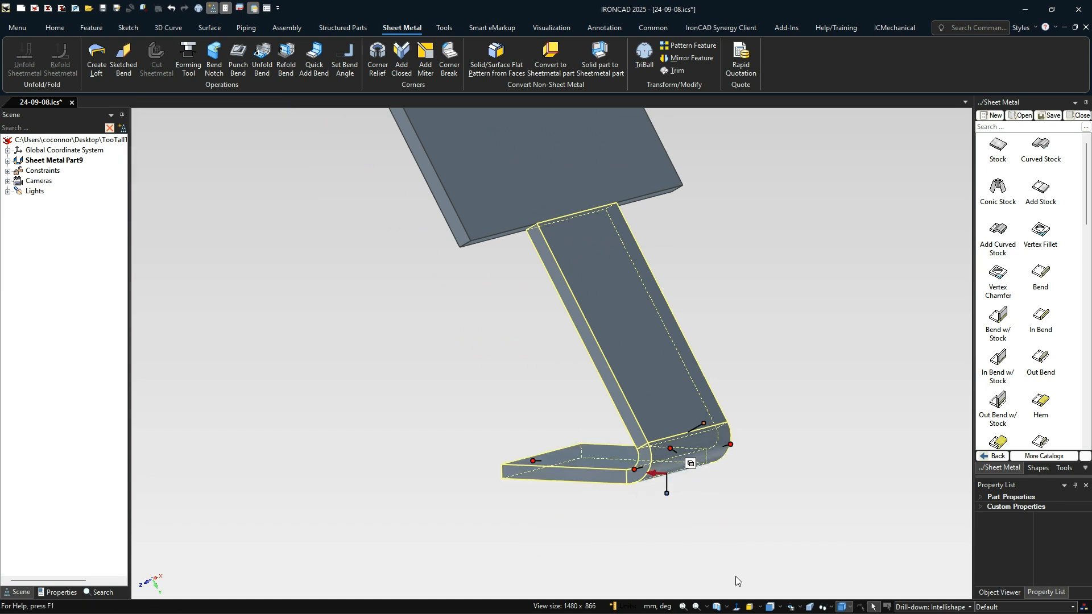
# Step: Measure the angle between the connecting strip's edge and the base flange's inner edge
pyautogui.click(588, 468)
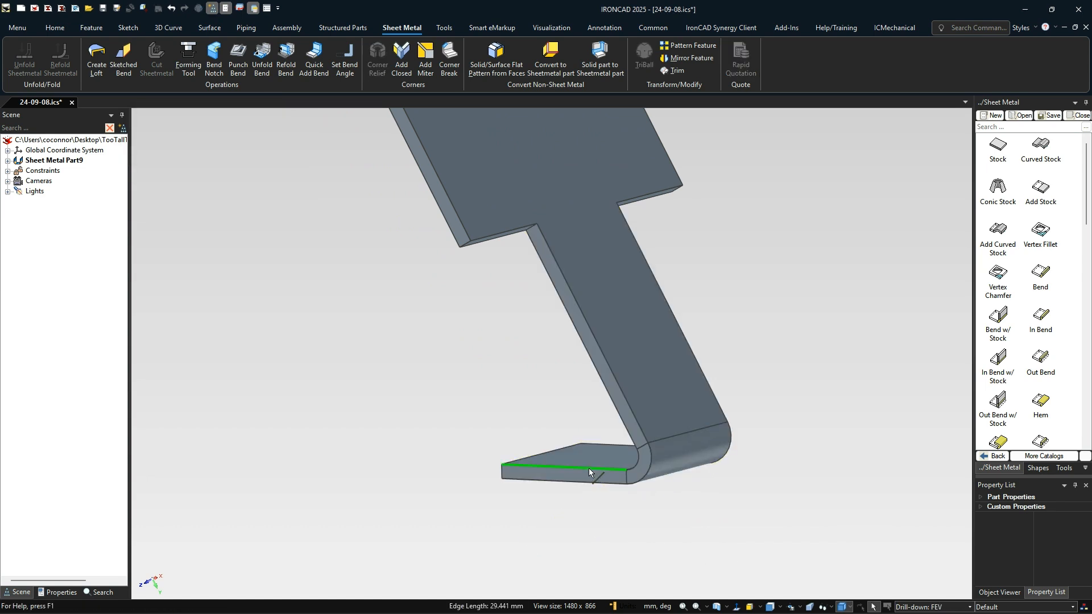
pyautogui.keyDown('shift'); pyautogui.click(607, 390); pyautogui.keyUp('shift')
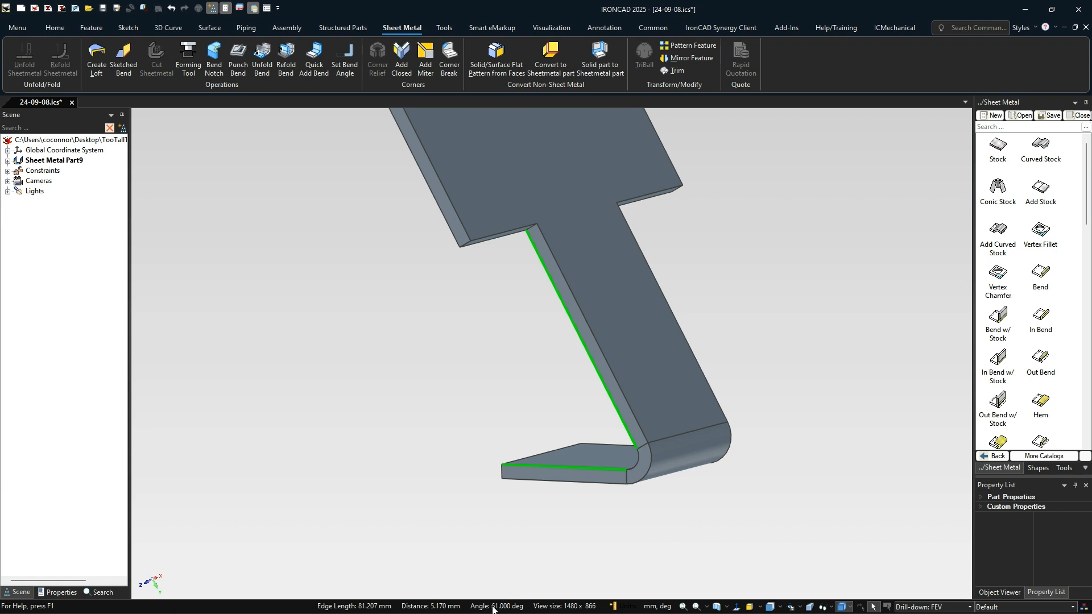
pyautogui.click(591, 508)
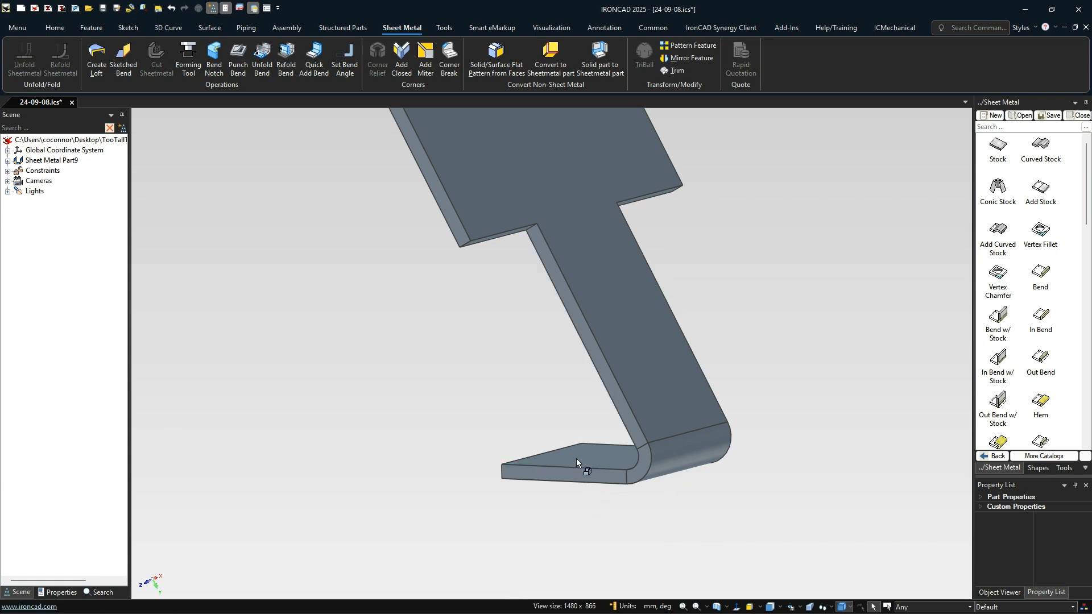
# Step: Lengthen the bend's second stock so the base flange has a 65 mm straight section, and check its bottom edge length
pyautogui.click(576, 459)
pyautogui.click(576, 458)
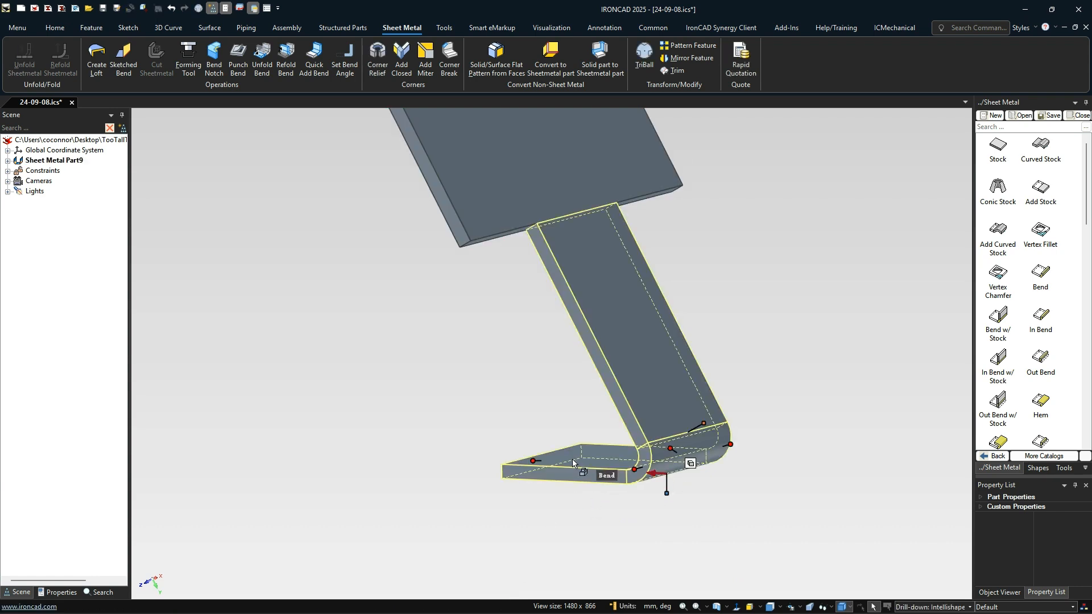
pyautogui.doubleClick(534, 460)
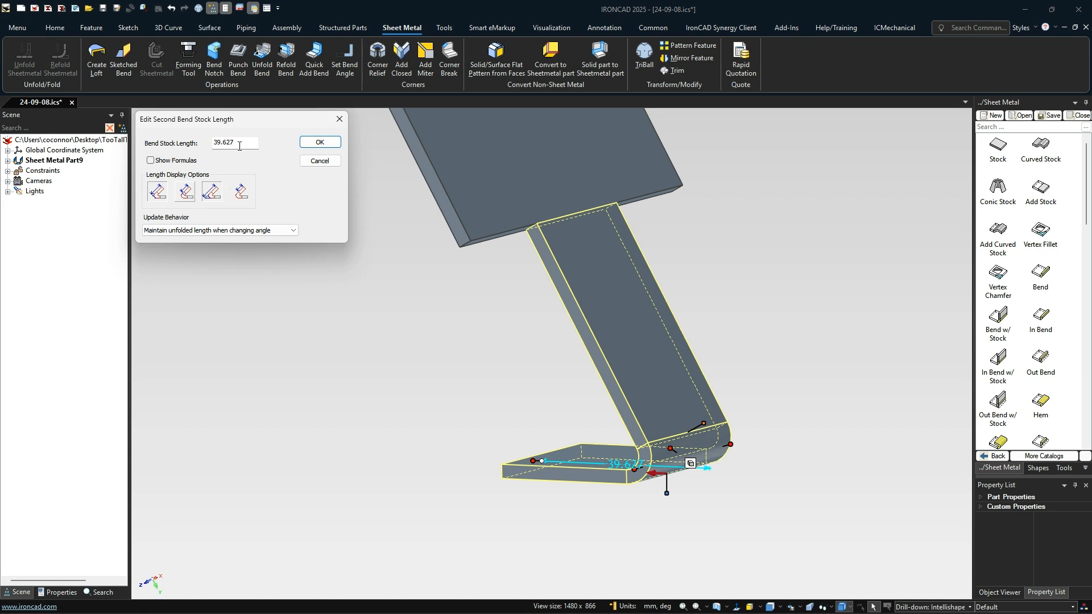
pyautogui.write('100')
pyautogui.press('Return')
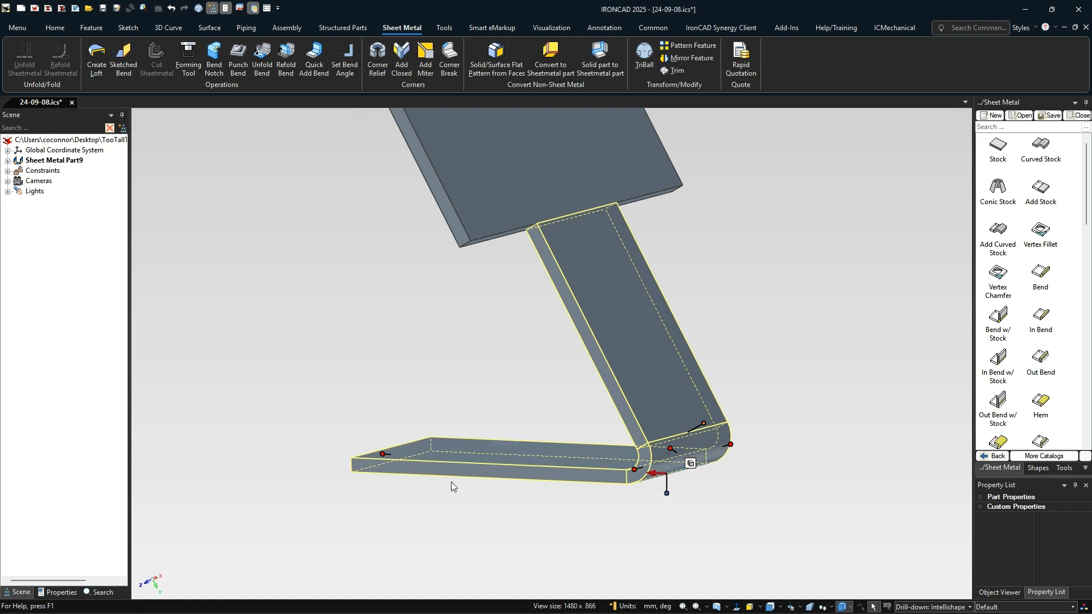
pyautogui.click(452, 480)
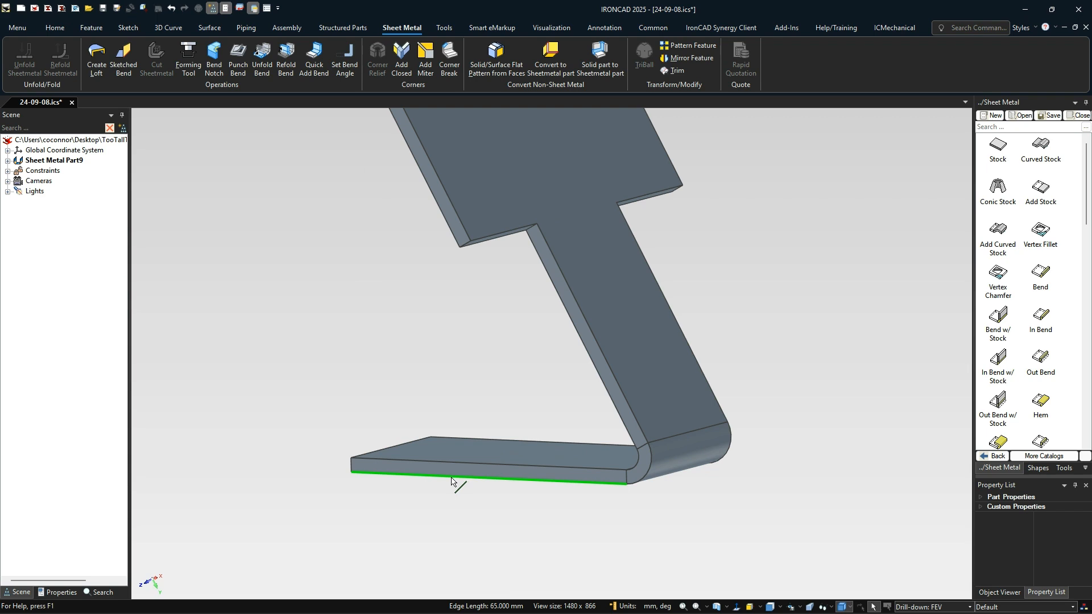
pyautogui.click(716, 510)
# Step: Set the reference point of the bend alignment handle beneath the base to the flange's free-end bottom corner
pyautogui.scroll(-2, 571, 438)
pyautogui.click(603, 366)
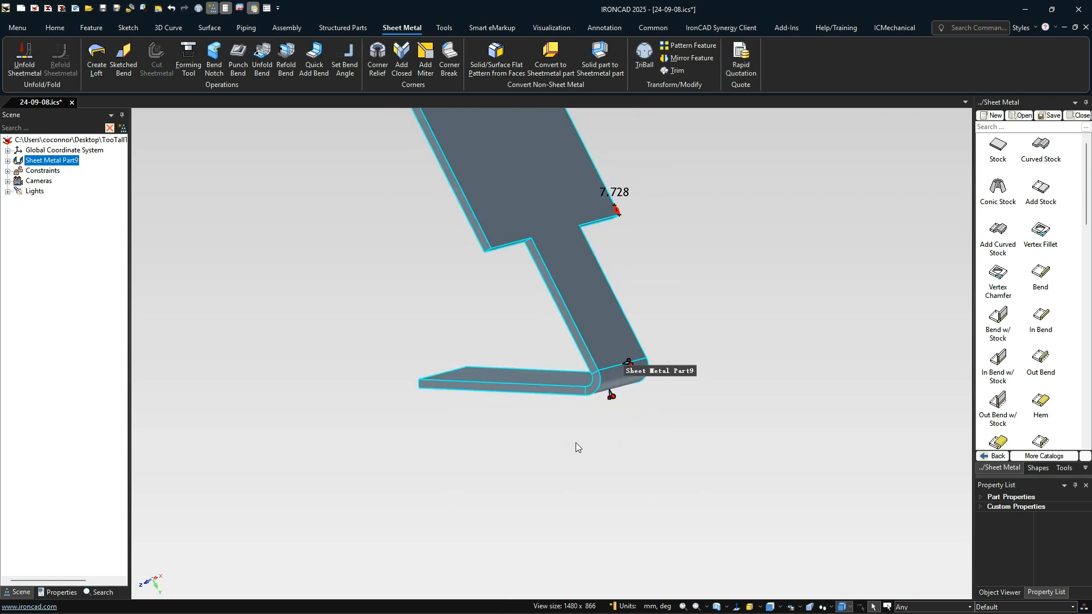
pyautogui.scroll(3, 579, 398)
pyautogui.moveTo(630, 396); pyautogui.dragTo(590, 295, button='middle')
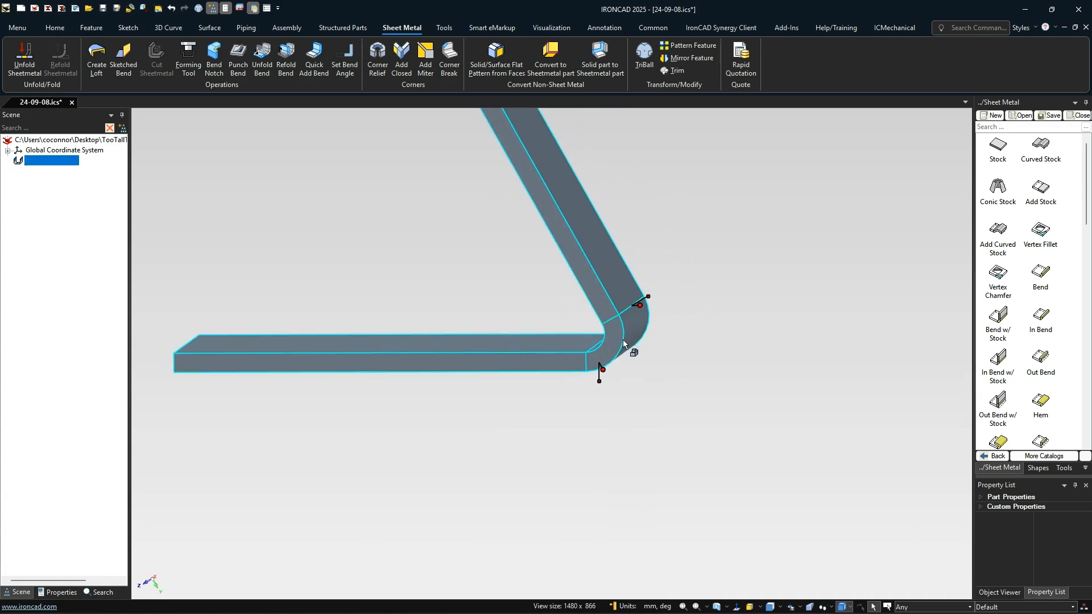
pyautogui.moveTo(534, 361); pyautogui.dragTo(611, 441, button='middle')
pyautogui.scroll(3, 615, 435)
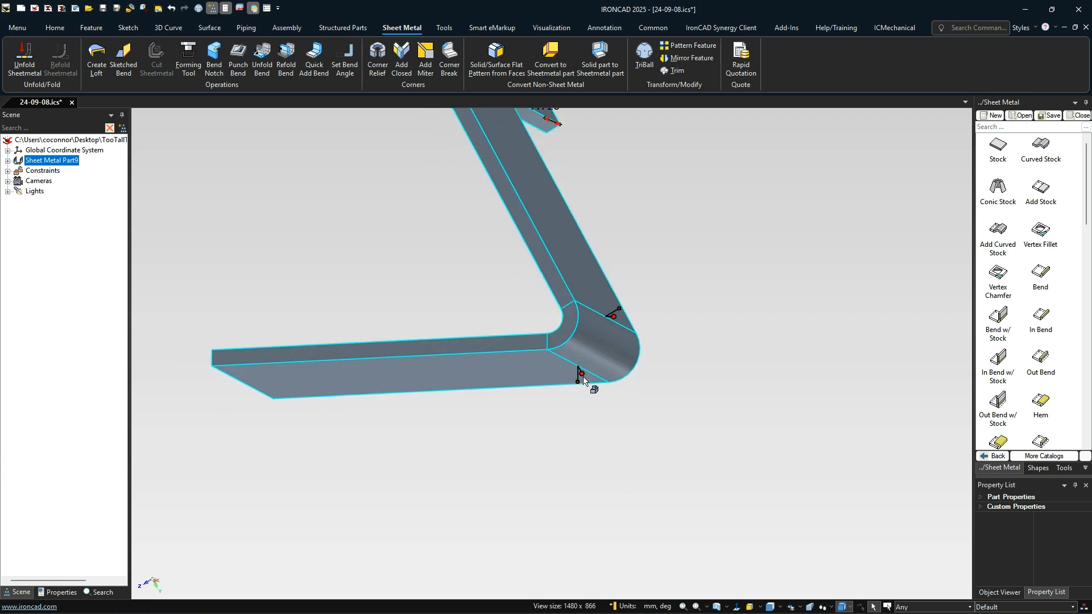
pyautogui.rightClick(584, 373)
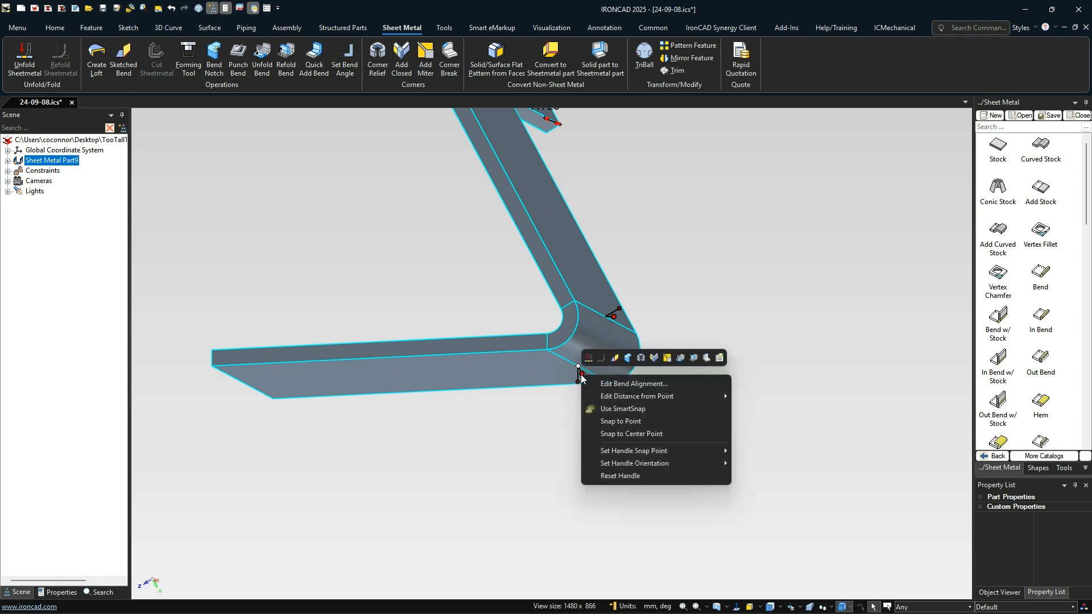
pyautogui.moveTo(642, 451)
pyautogui.click(769, 454)
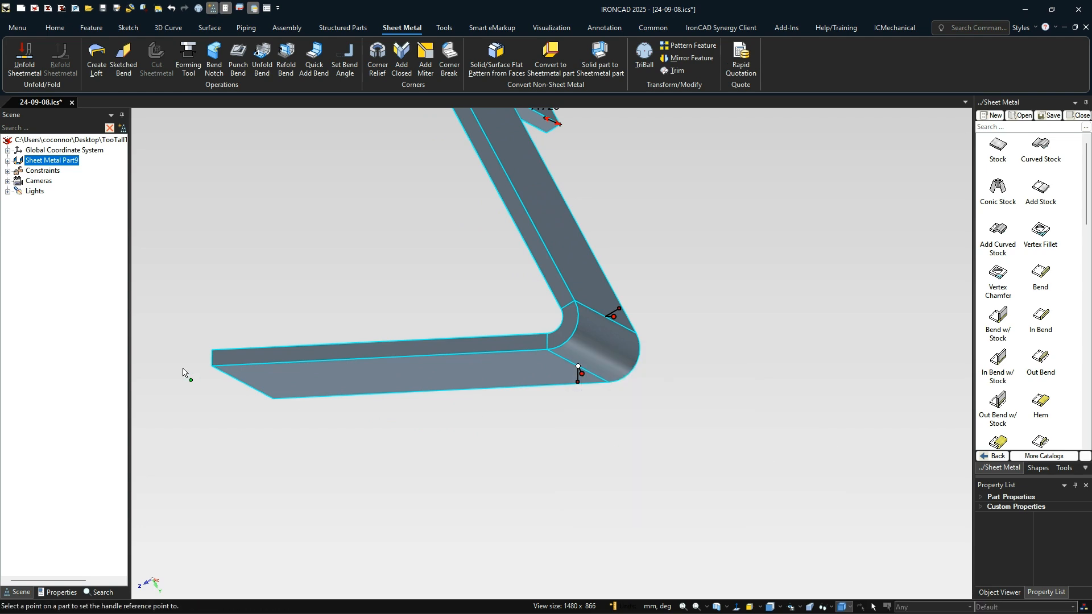
pyautogui.click(212, 366)
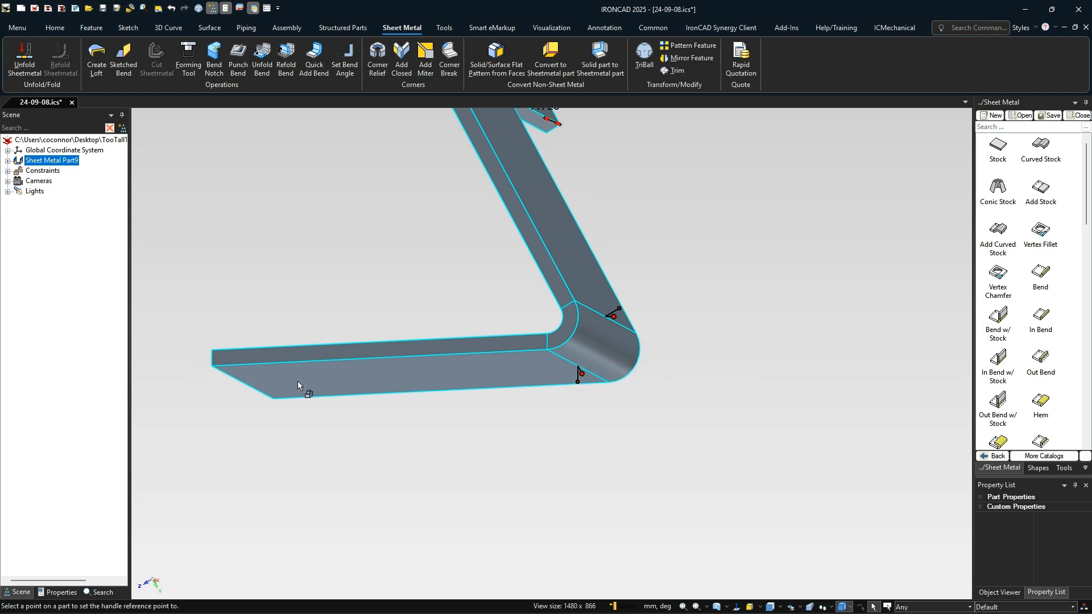
# Step: Orient the bend alignment handle beneath the base perpendicular to the base flange's bottom face
pyautogui.rightClick(586, 373)
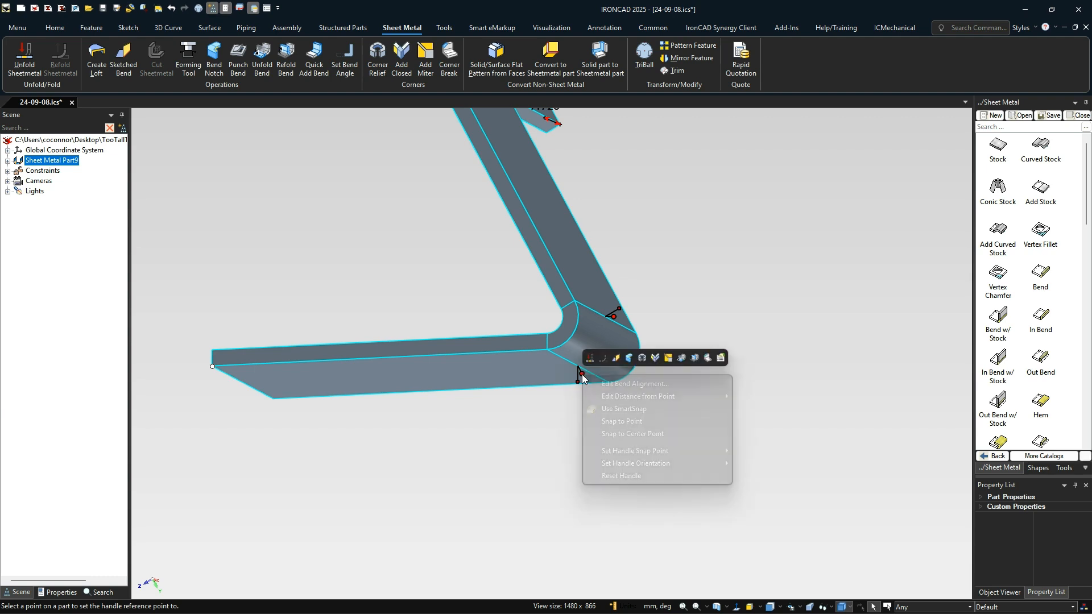
pyautogui.moveTo(728, 471)
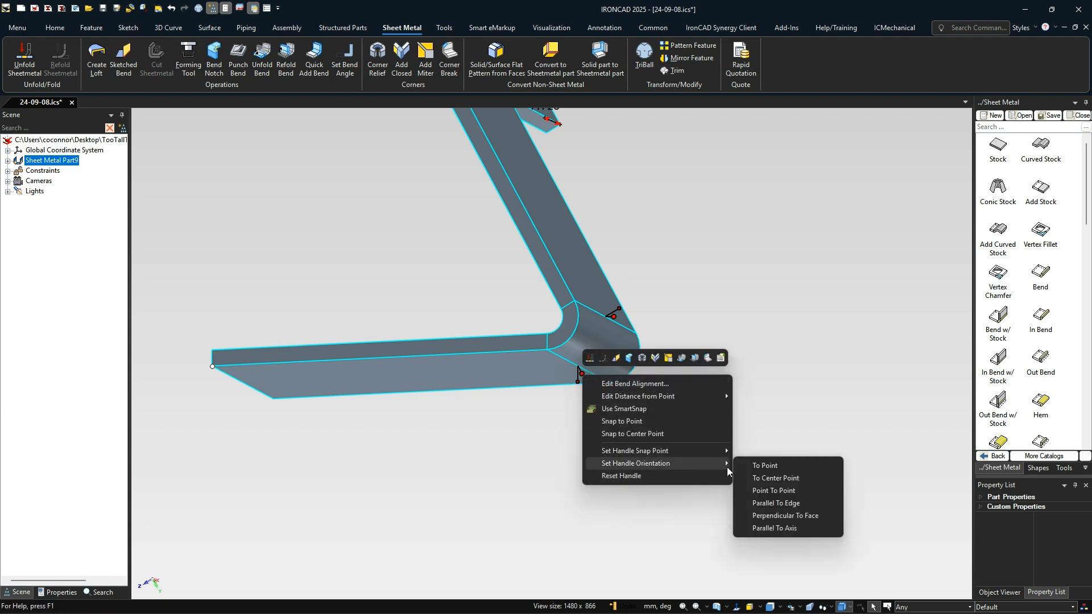
pyautogui.click(757, 516)
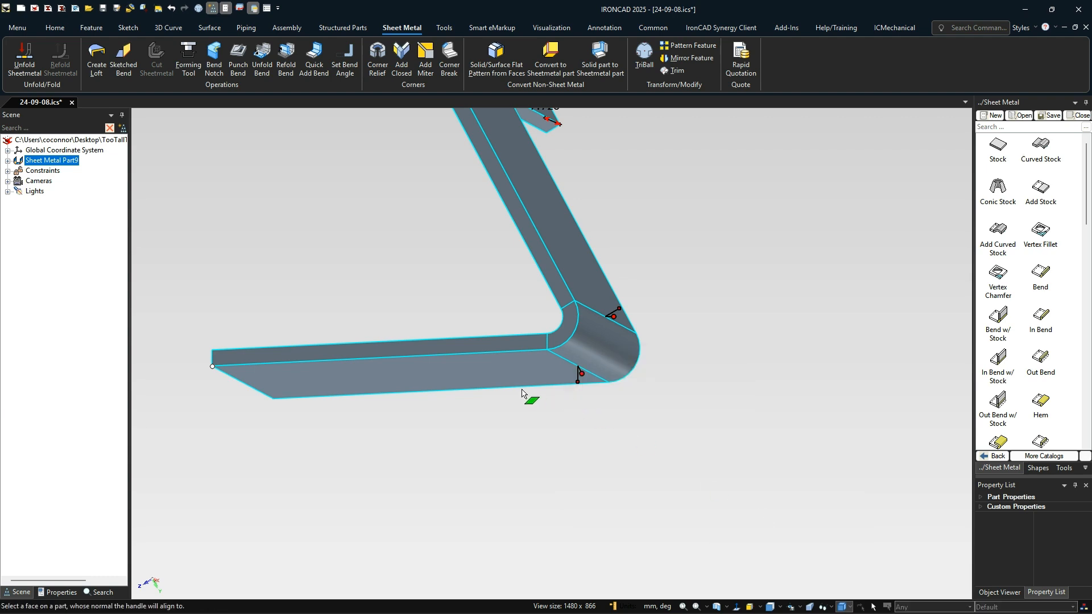
# Step: Set the bend alignment handle's distance from the backrest's upper corner point to 129.45 mm
pyautogui.rightClick(584, 374)
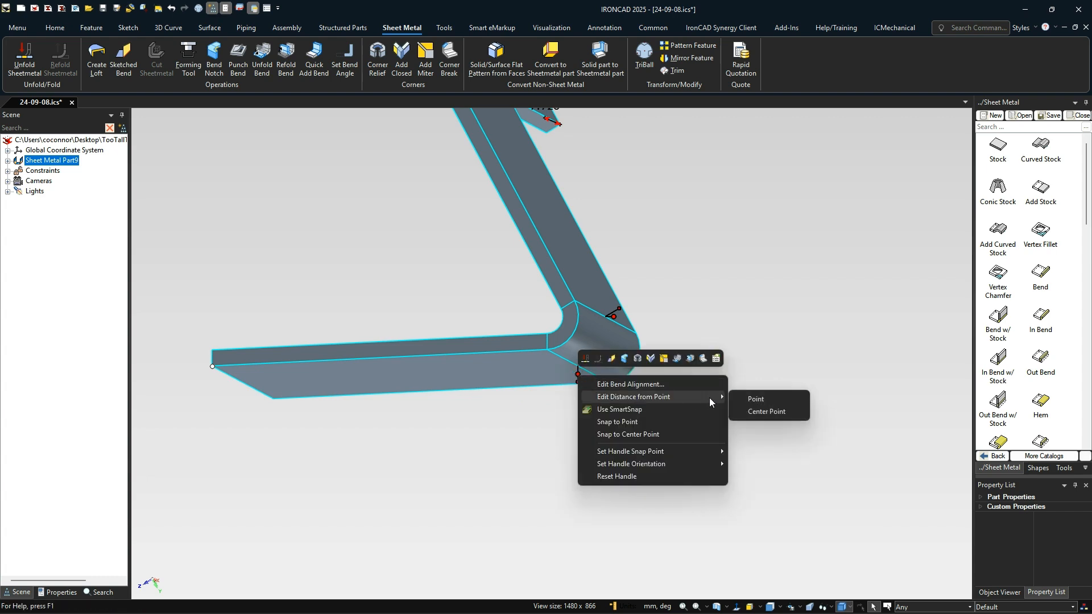
pyautogui.click(756, 399)
pyautogui.scroll(-5, 381, 284)
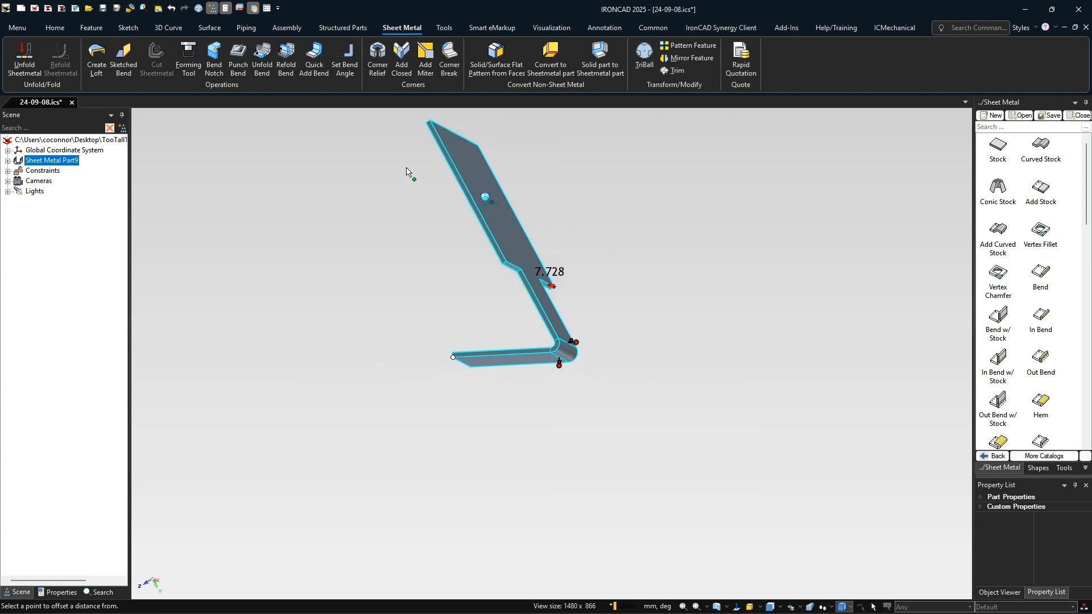
pyautogui.click(426, 124)
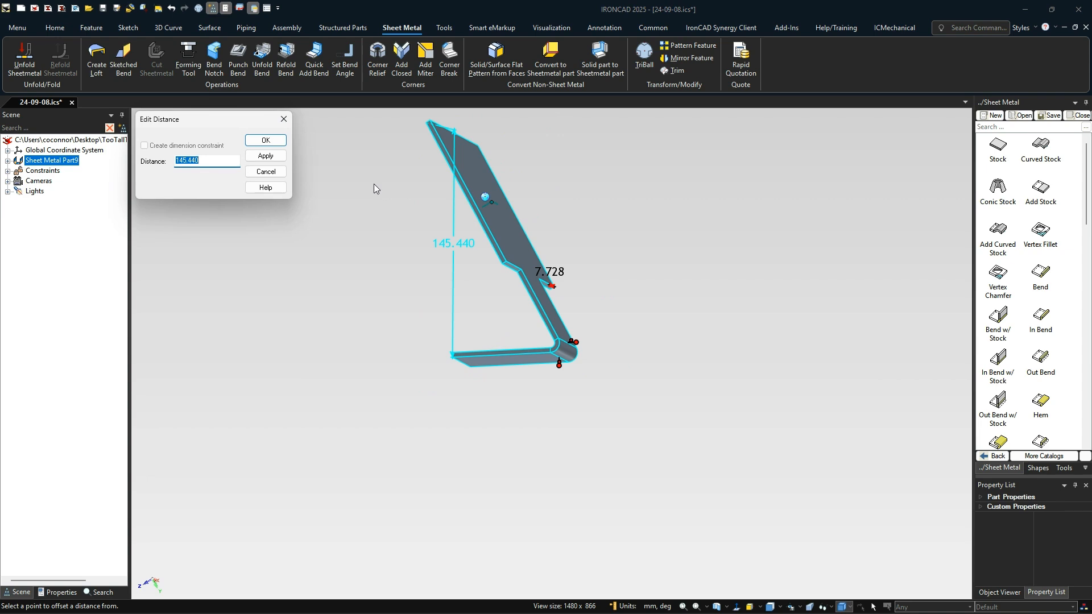
pyautogui.write('129.45')
pyautogui.press('Return')
pyautogui.click(527, 403)
# Step: Check the stand's height with a smart dimension from the base flange's underside to the backrest's upper end
pyautogui.scroll(3, 436, 239)
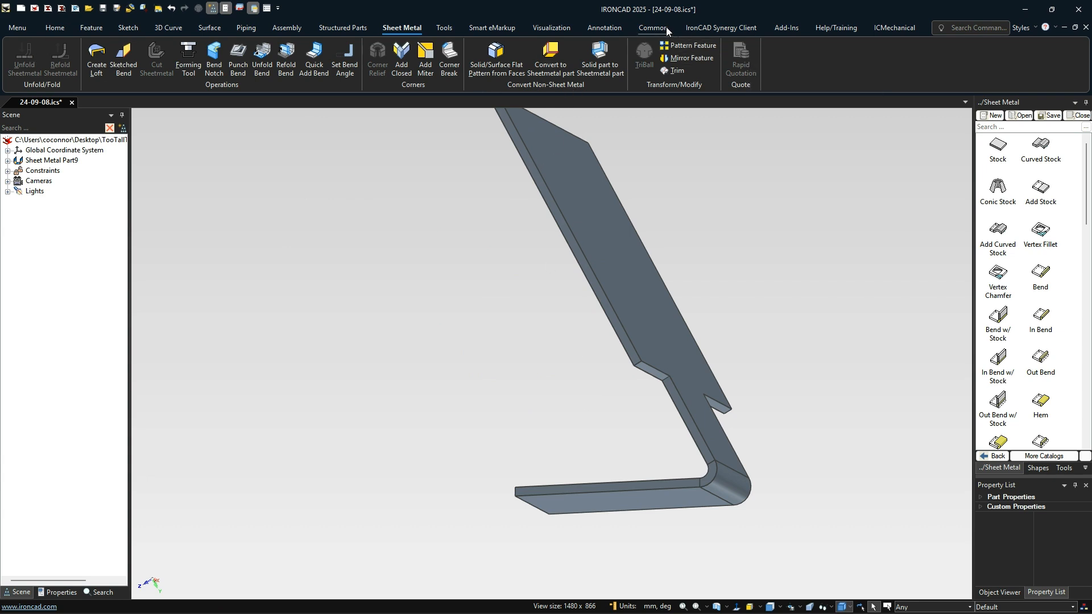
pyautogui.click(608, 27)
pyautogui.click(24, 57)
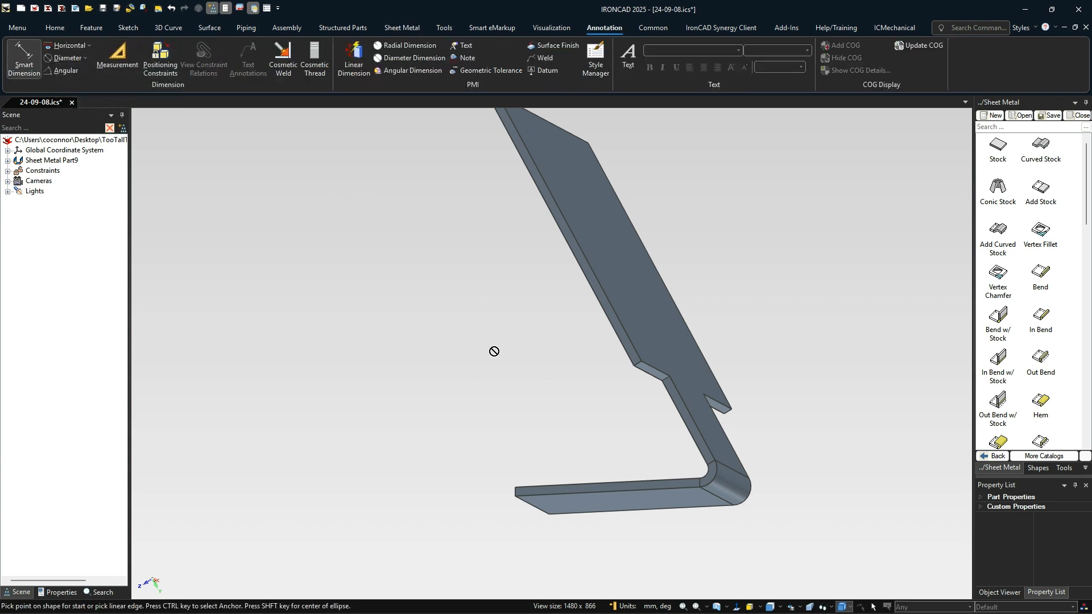
pyautogui.scroll(-1, 523, 397)
pyautogui.moveTo(522, 397); pyautogui.dragTo(578, 446, button='middle')
pyautogui.click(572, 446)
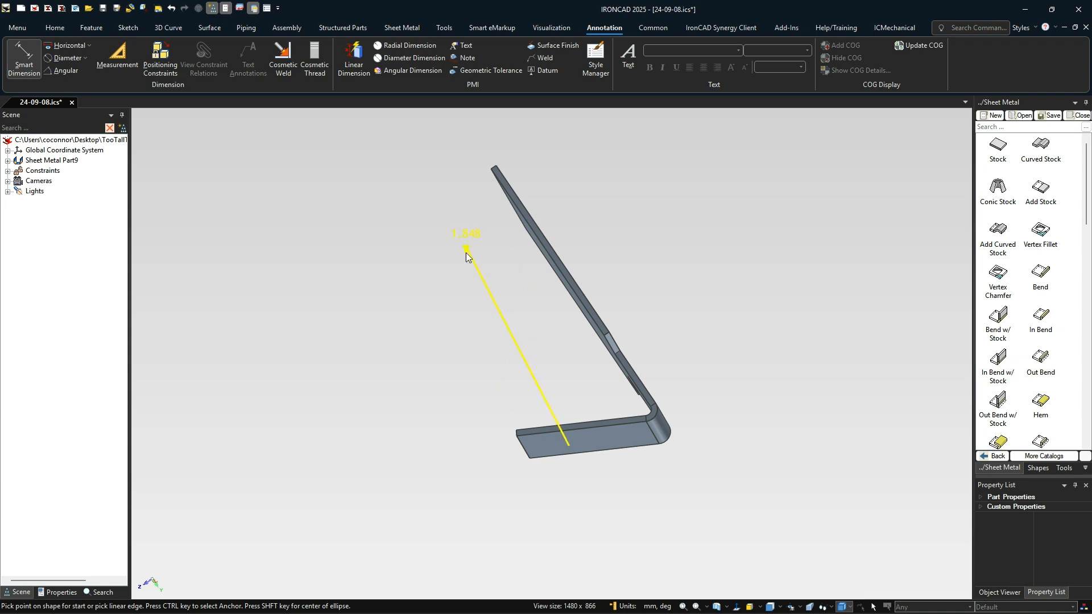
pyautogui.press('Escape')
# Step: Examine the connecting strip, bend and base flange from both sides, and look through the sheet metal catalog for a custom profile cutout
pyautogui.moveTo(701, 381); pyautogui.dragTo(511, 377, button='middle')
pyautogui.scroll(3, 566, 386)
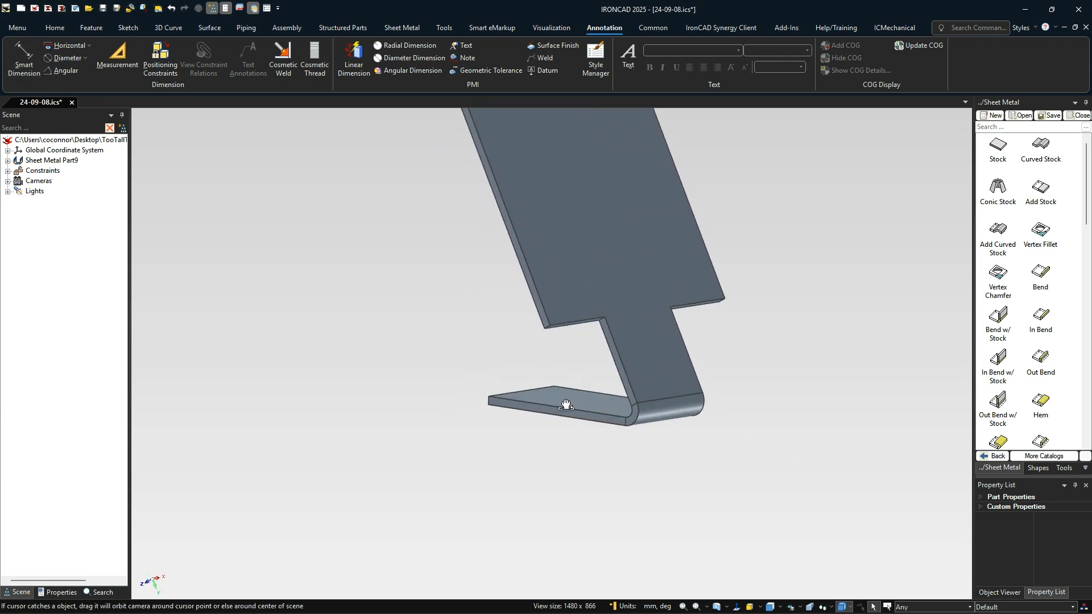
pyautogui.scroll(-3, 653, 388)
pyautogui.scroll(3, 563, 378)
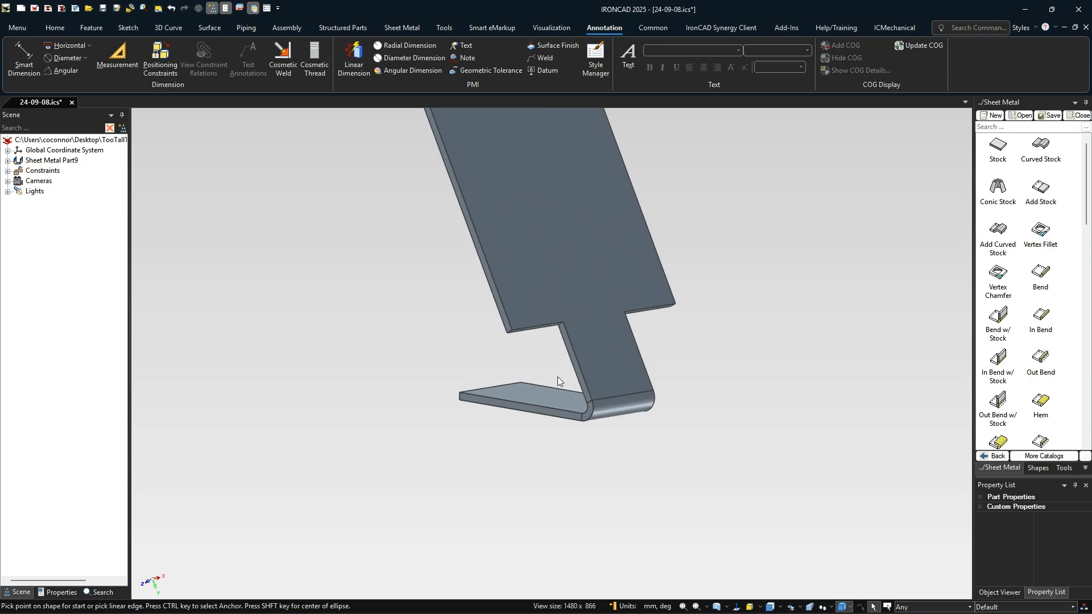
pyautogui.scroll(2, 590, 375)
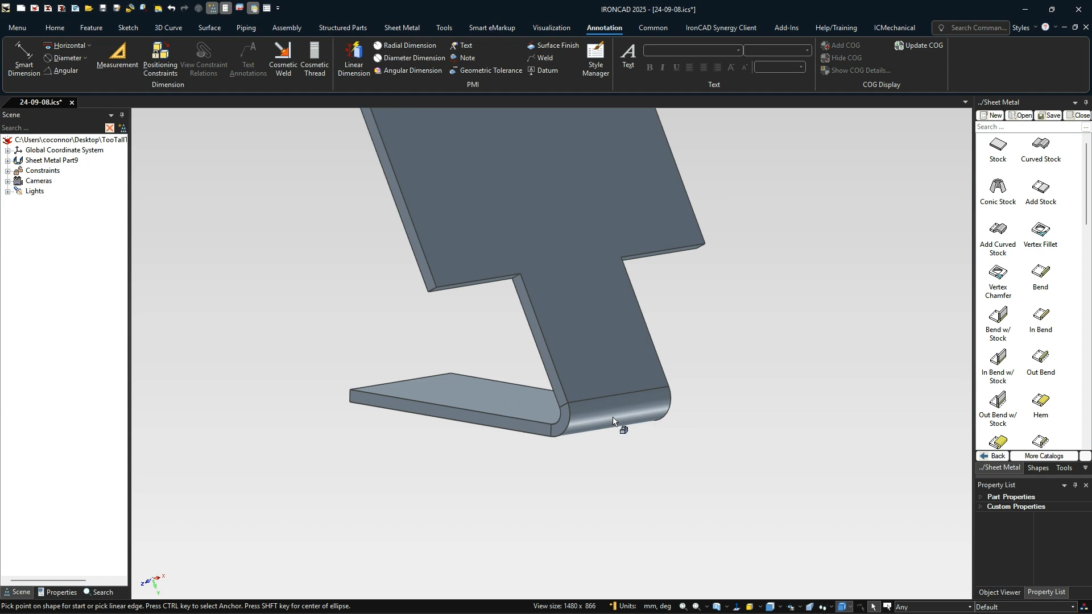
pyautogui.scroll(-10, 1036, 438)
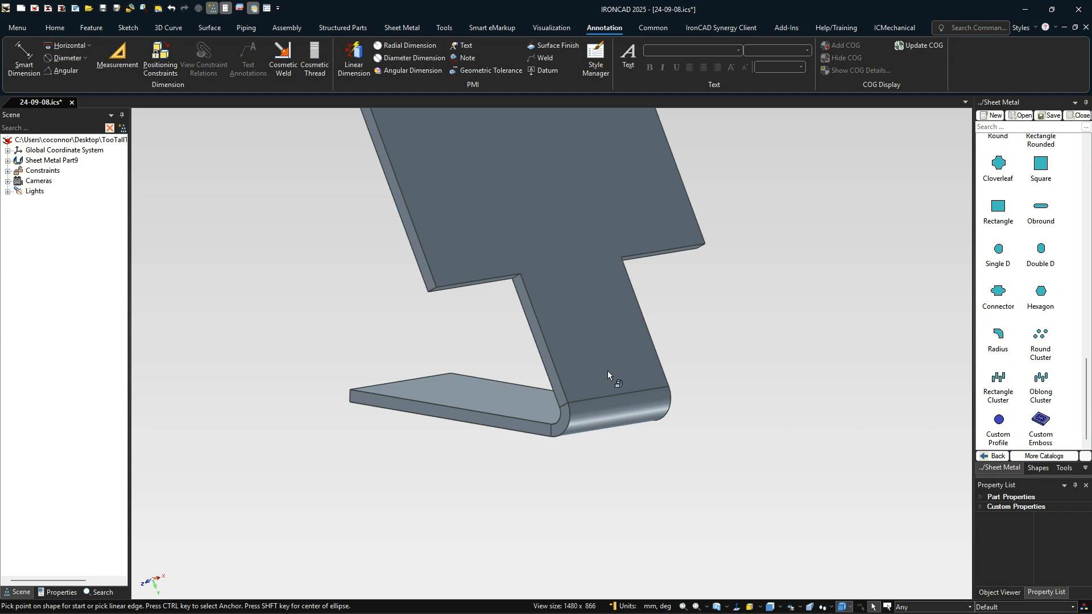
pyautogui.scroll(-5, 568, 380)
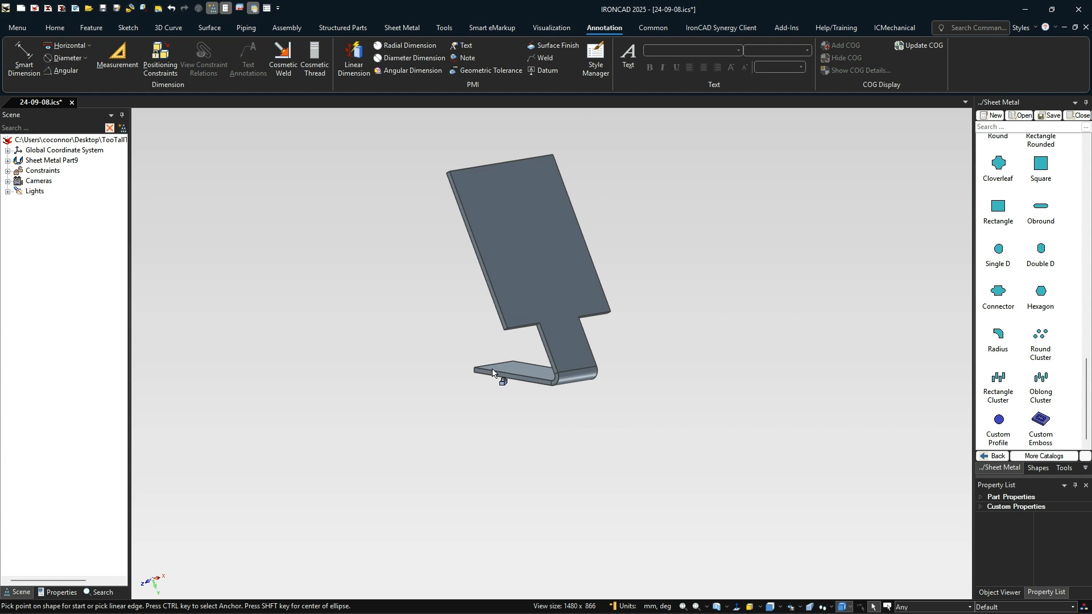
pyautogui.scroll(2, 591, 394)
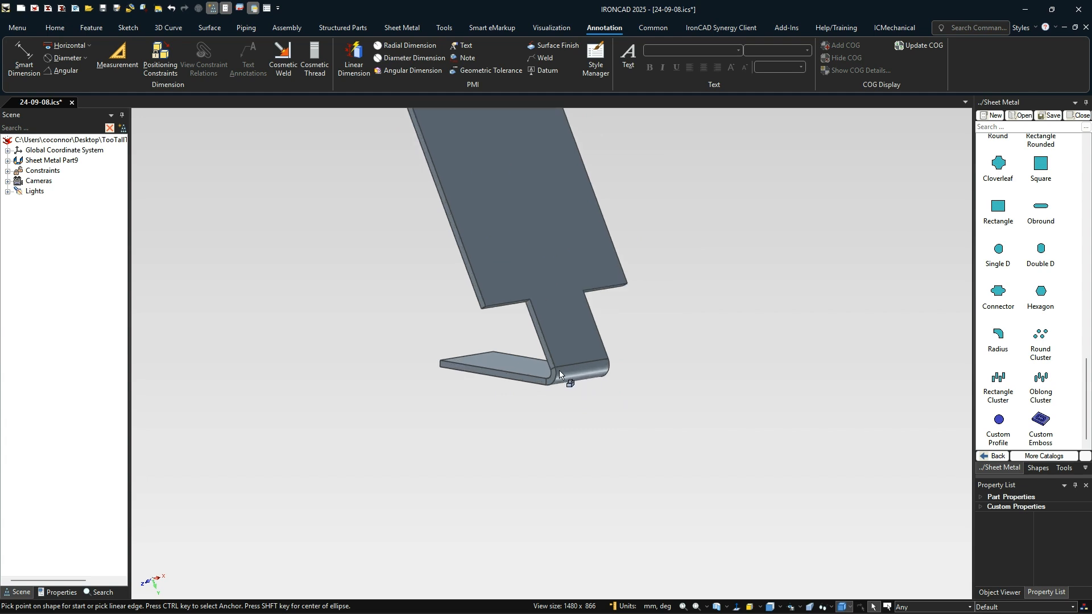
pyautogui.moveTo(386, 181); pyautogui.dragTo(780, 309, button='middle')
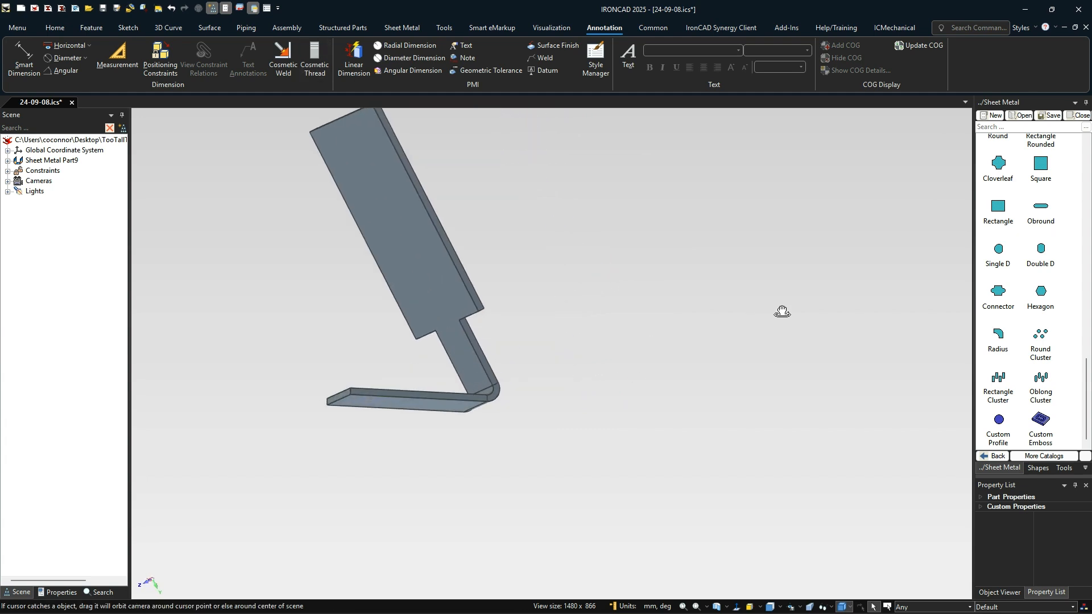
# Step: Unfold the sheet metal part with the backrest's face as the fixed face and all bend faces selected
pyautogui.click(407, 26)
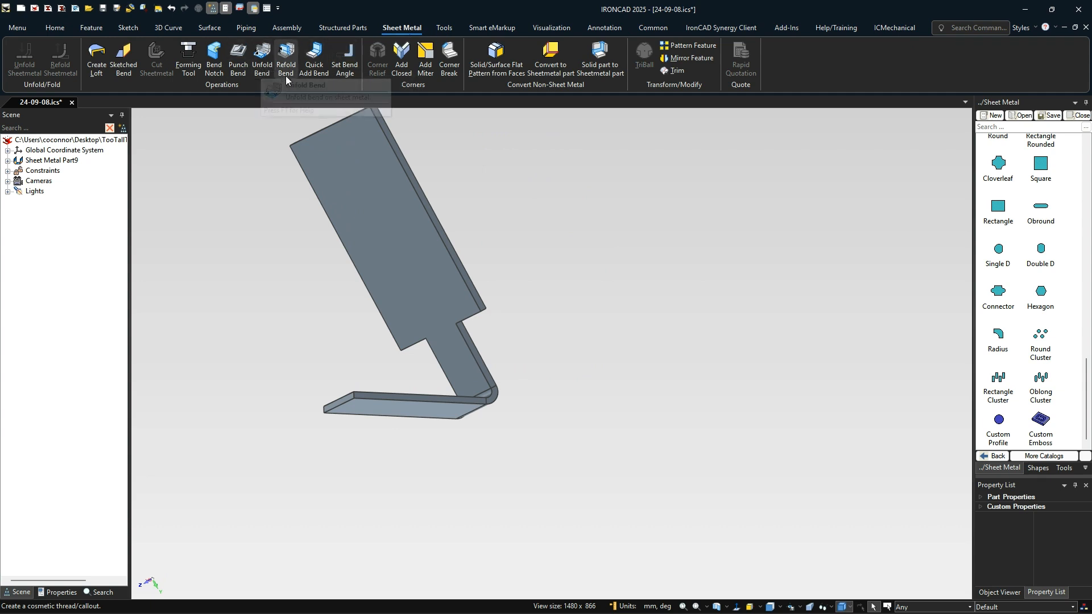
pyautogui.click(262, 58)
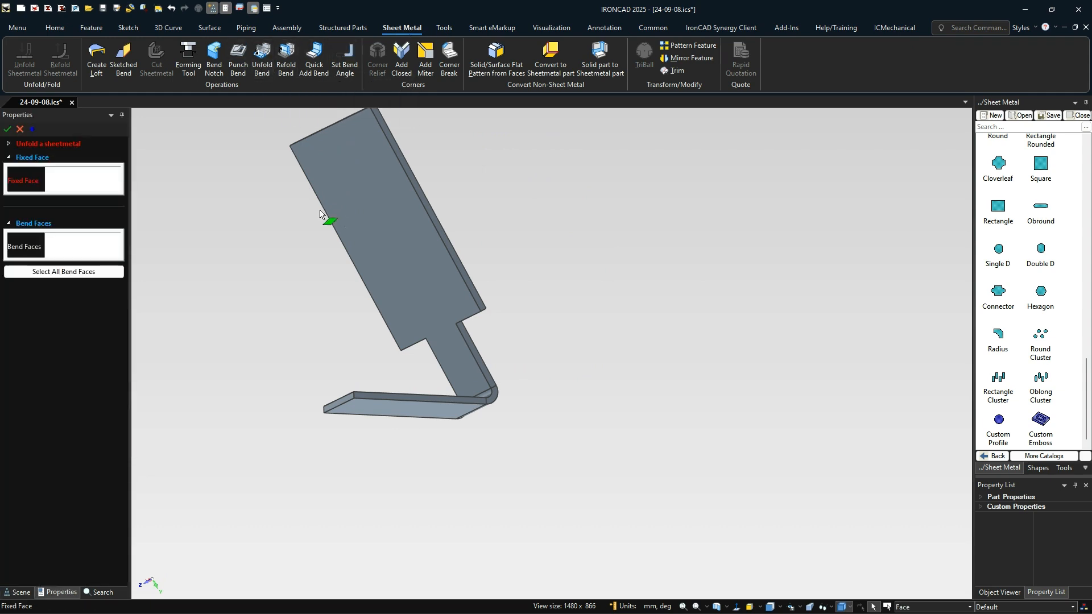
pyautogui.click(401, 262)
pyautogui.click(59, 272)
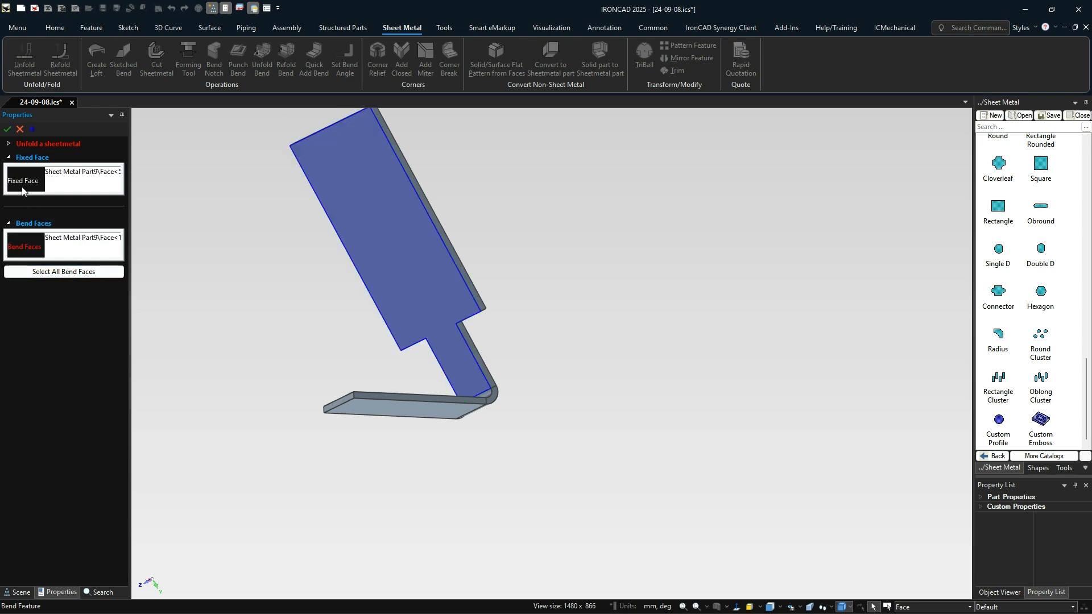
pyautogui.click(7, 129)
# Step: Place a Custom Profile cutout on the flat backrest, 48 mm from its side edge near the connecting strip, and open its cross-section for editing
pyautogui.moveTo(516, 302); pyautogui.dragTo(354, 352, button='middle')
pyautogui.moveTo(992, 424); pyautogui.dragTo(571, 266)
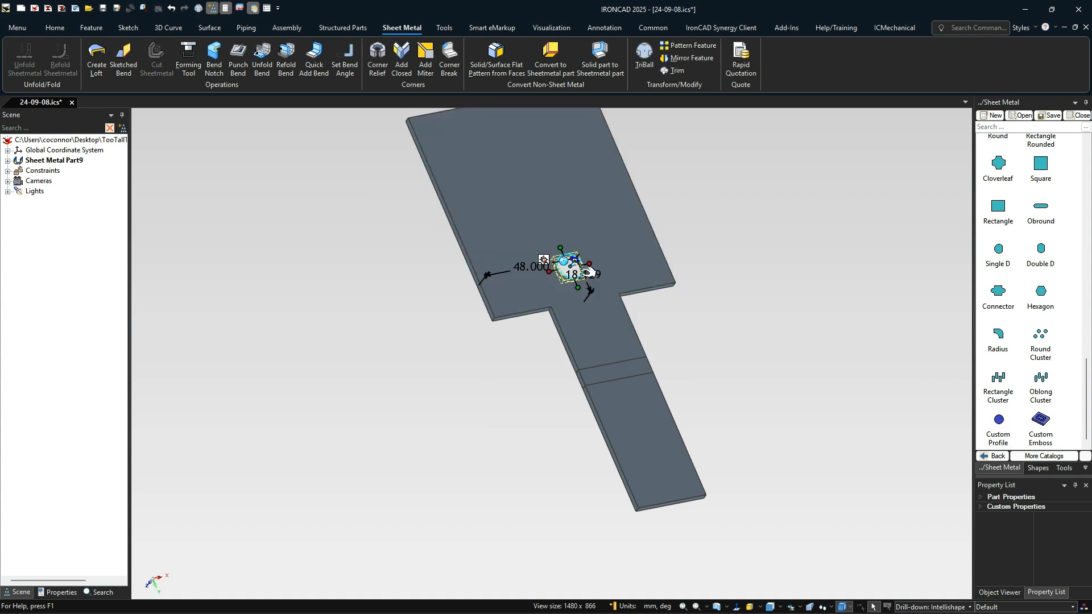
pyautogui.scroll(3, 575, 273)
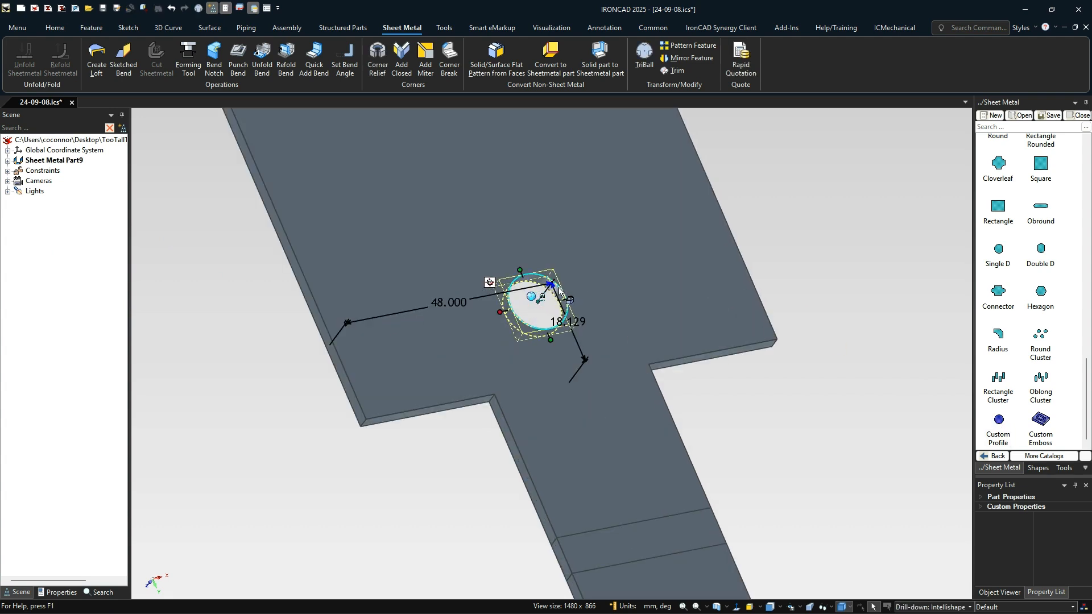
pyautogui.rightClick(561, 292)
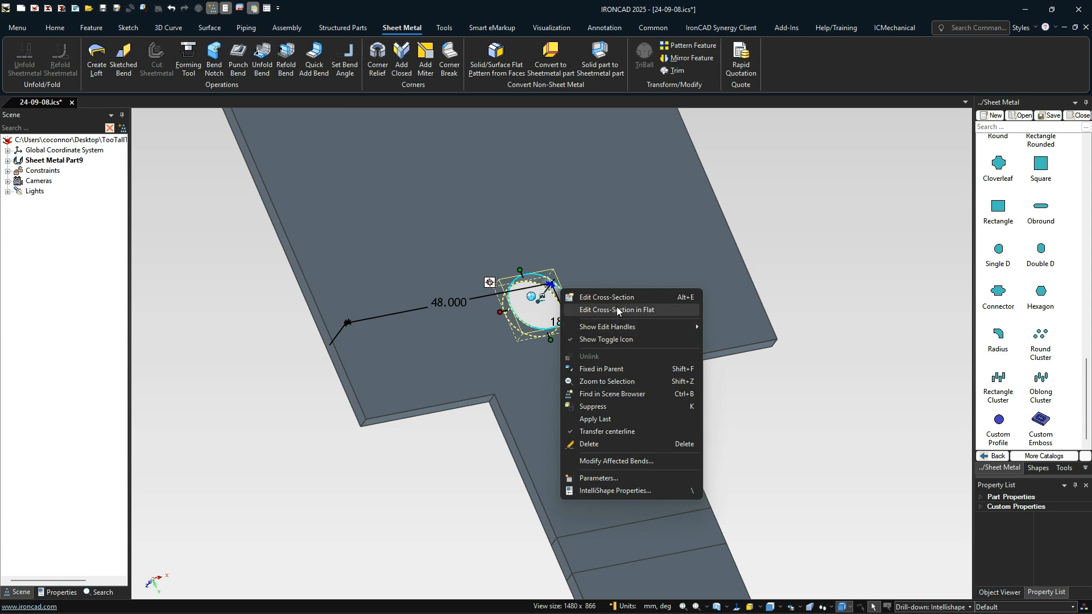
pyautogui.click(617, 298)
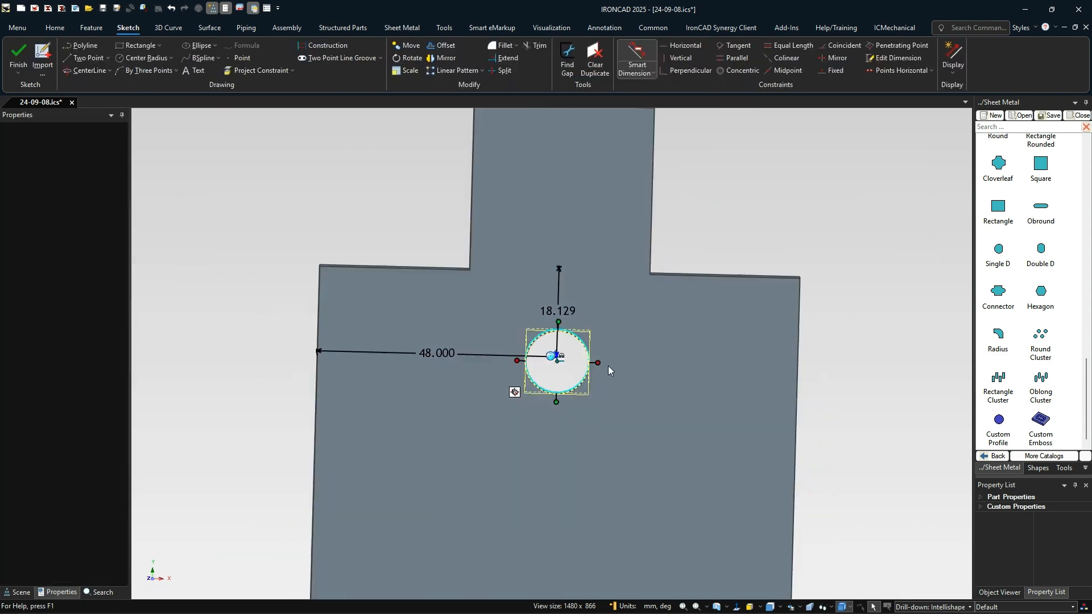
# Step: Sketch a vertical two-point line groove with a 5 mm radius along the centerline, running from the connecting strip across the bend
pyautogui.click(335, 57)
pyautogui.click(551, 319)
pyautogui.click(551, 243)
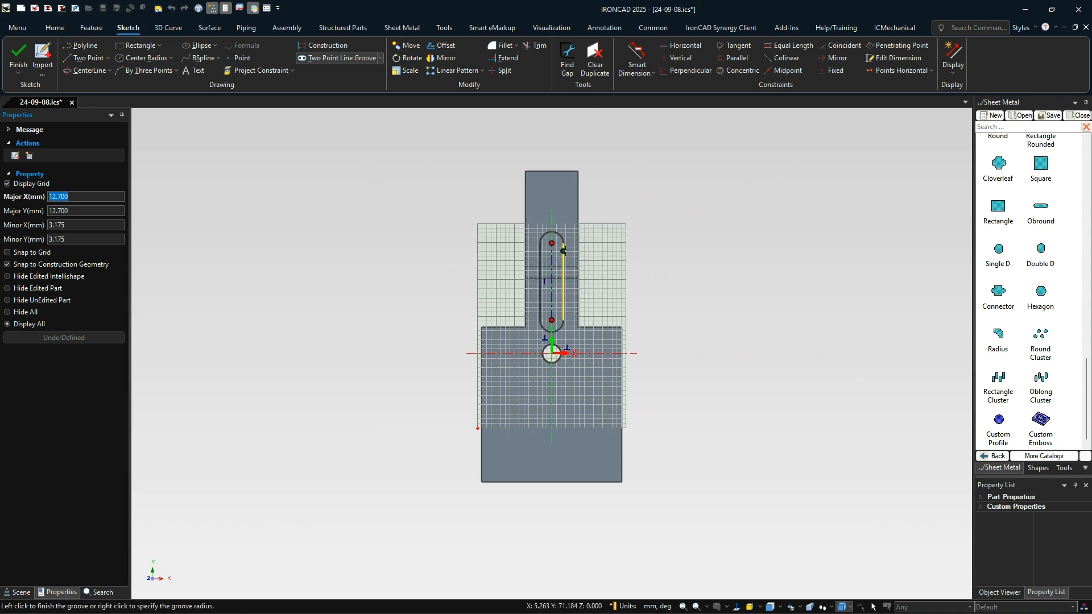
pyautogui.rightClick(564, 252)
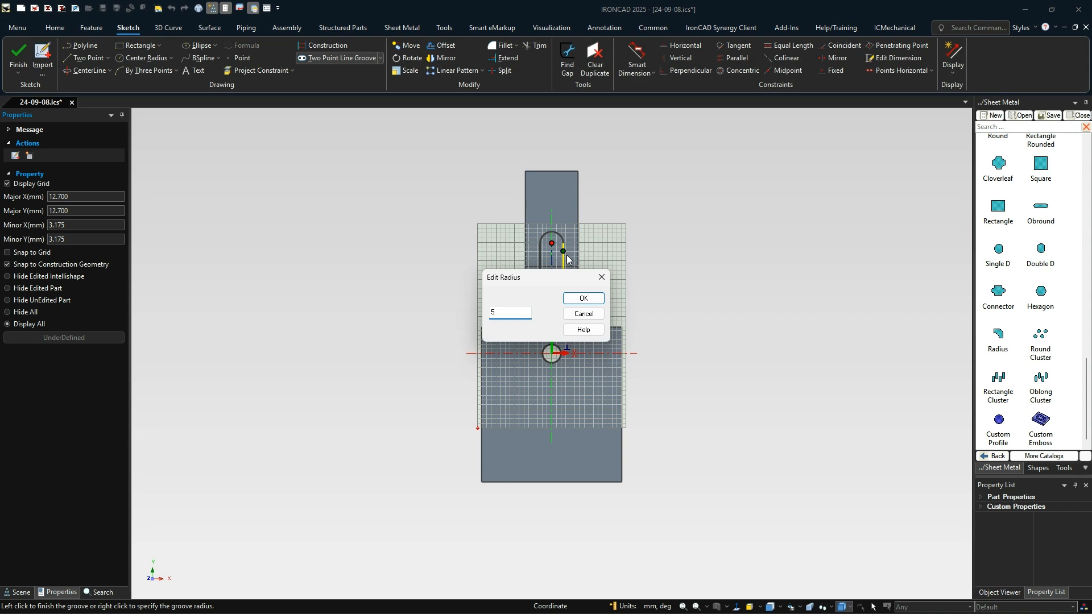
pyautogui.press('Return')
# Step: Dimension the groove's arc center nearer the base flange to the flange's free end edge at 58 mm
pyautogui.scroll(4, 566, 255)
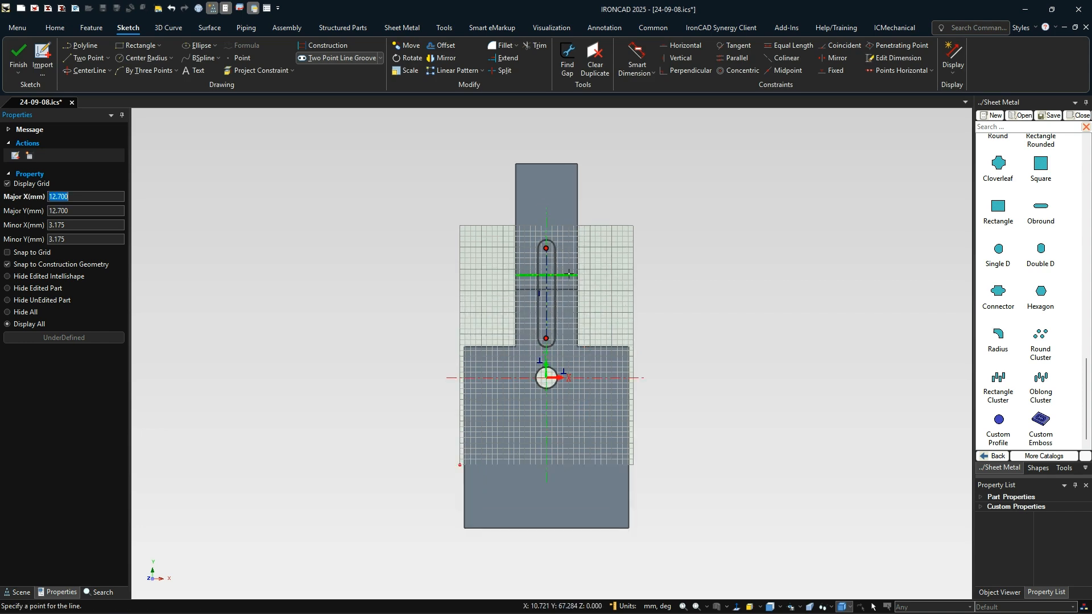
pyautogui.click(636, 58)
pyautogui.click(516, 277)
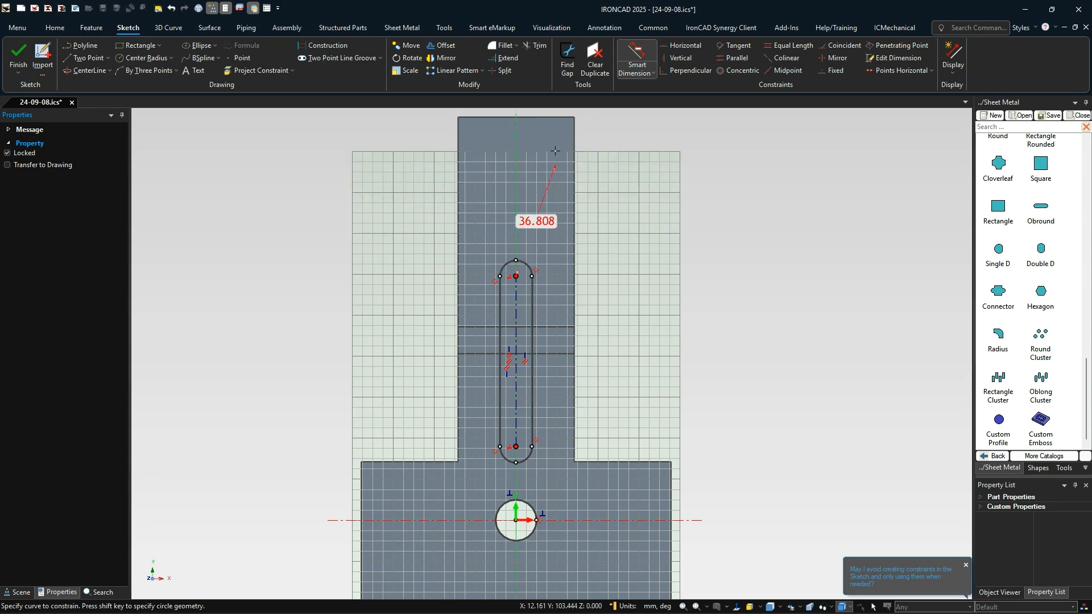
pyautogui.click(529, 117)
pyautogui.click(636, 136)
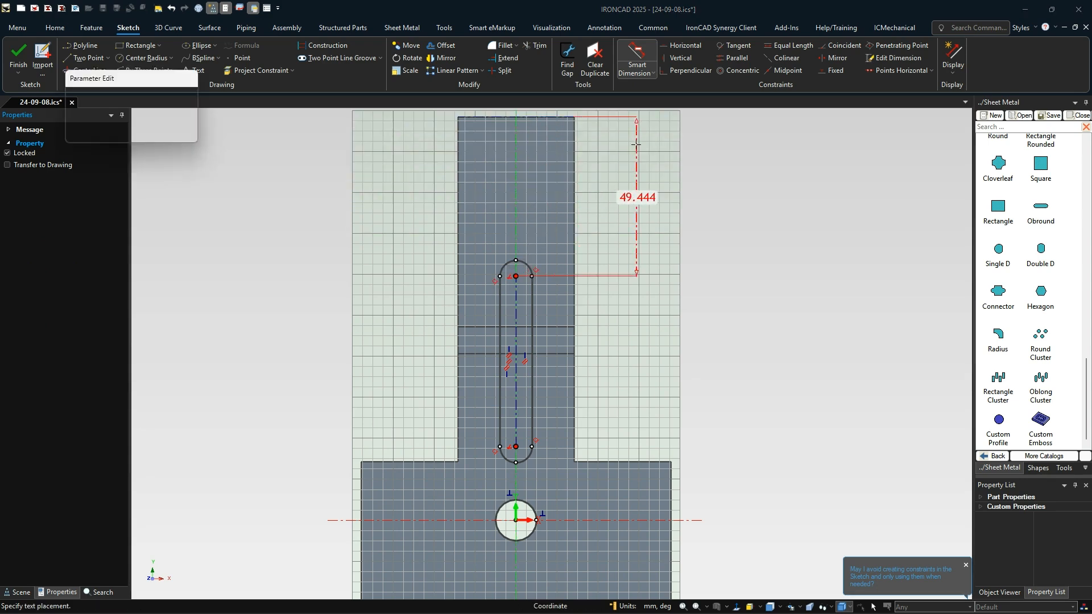
pyautogui.press('Tab')
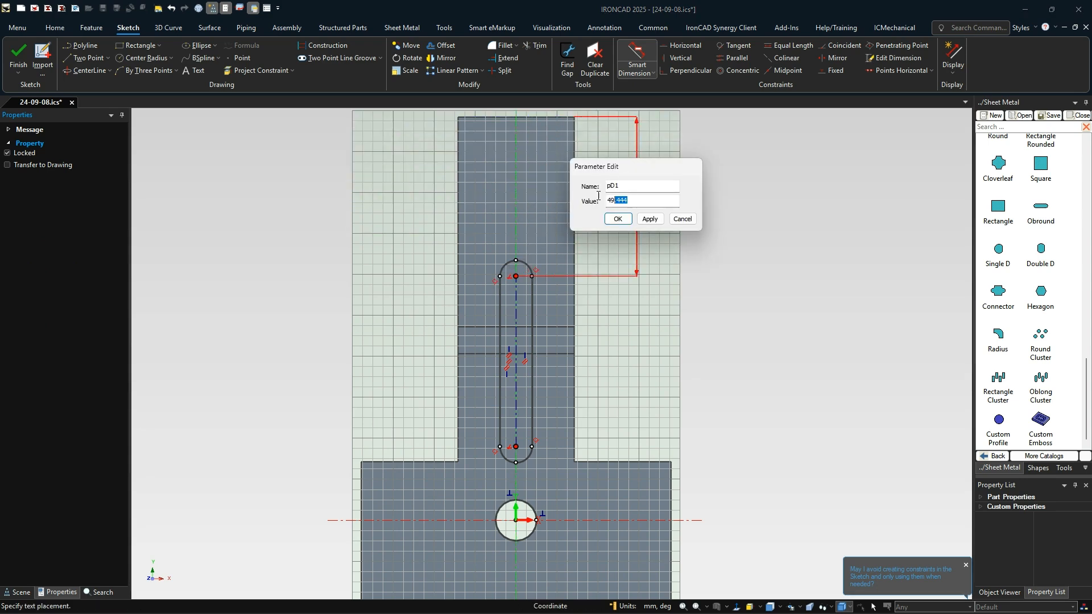
pyautogui.write('58')
pyautogui.press('Return')
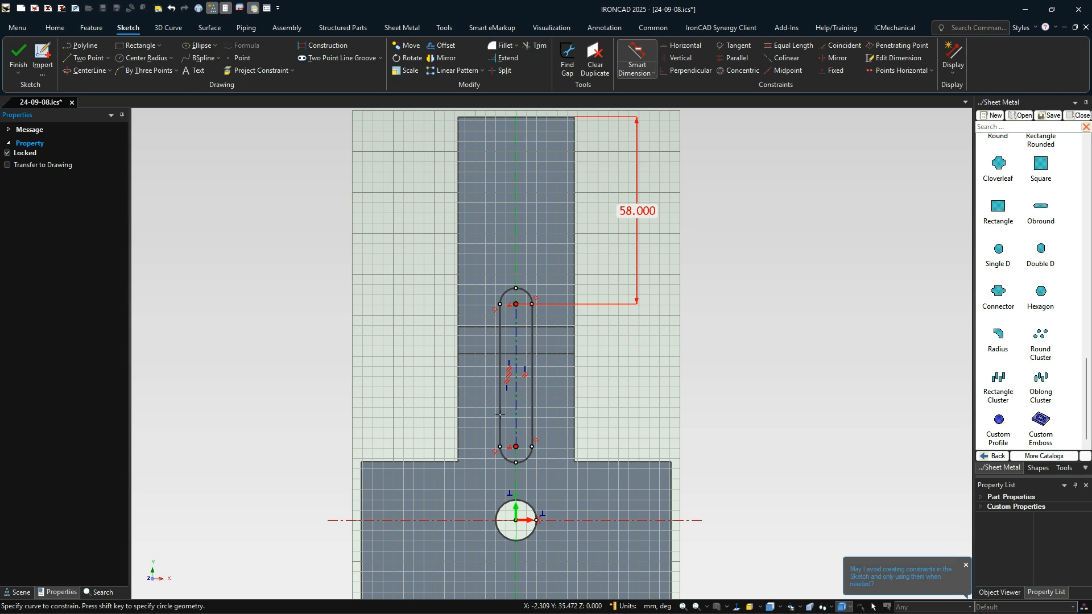
# Step: Dimension the groove's other arc center to the backrest's far end edge at 111 mm
pyautogui.click(516, 447)
pyautogui.scroll(-4, 580, 466)
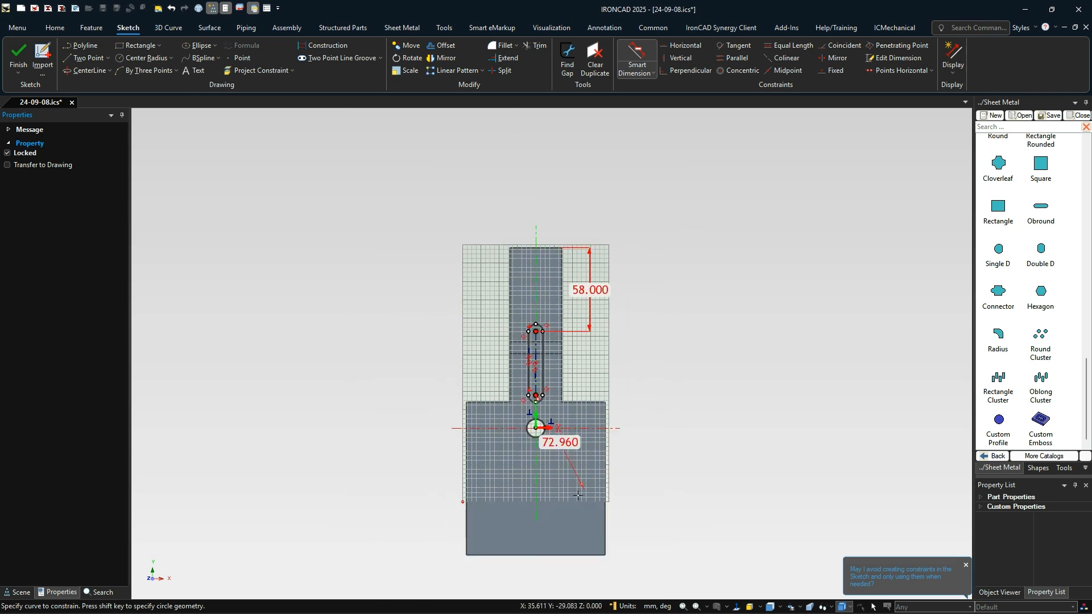
pyautogui.click(569, 555)
pyautogui.click(687, 533)
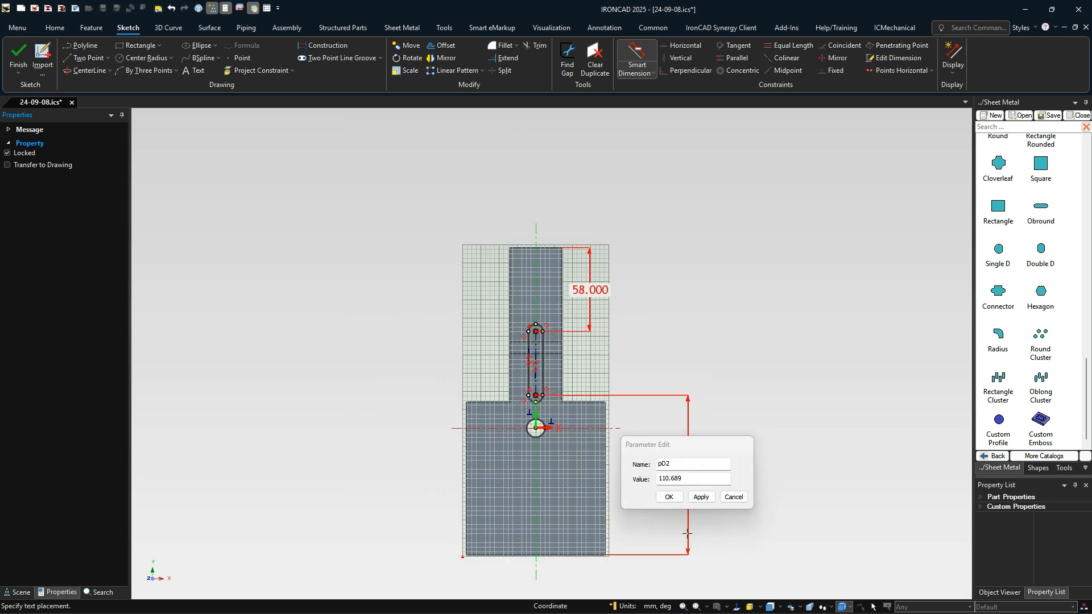
pyautogui.moveTo(687, 479); pyautogui.dragTo(552, 453)
pyautogui.write('1')
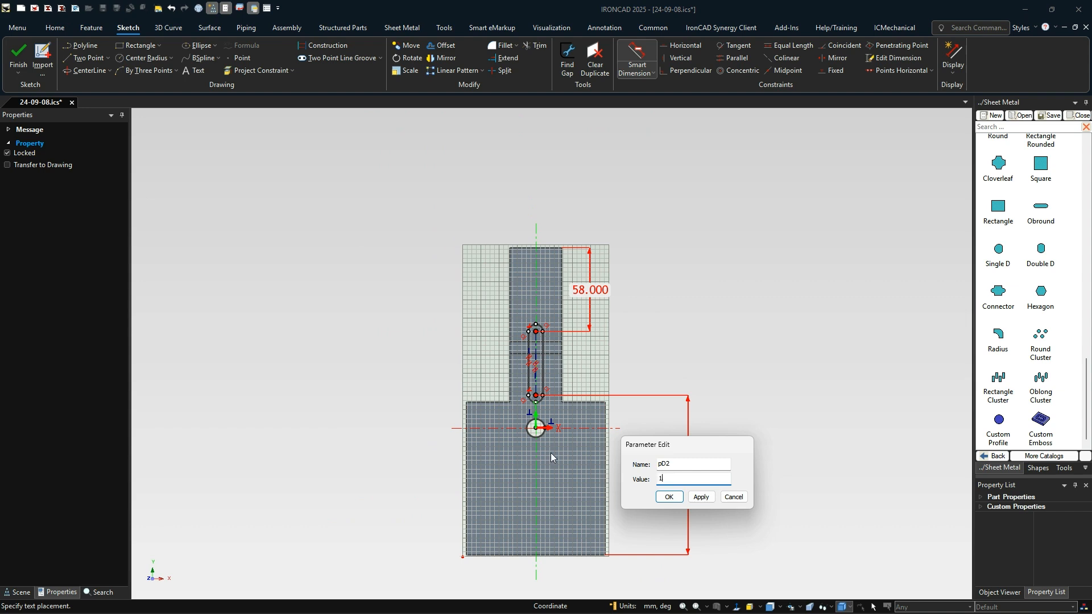
pyautogui.write('11')
pyautogui.press('Return')
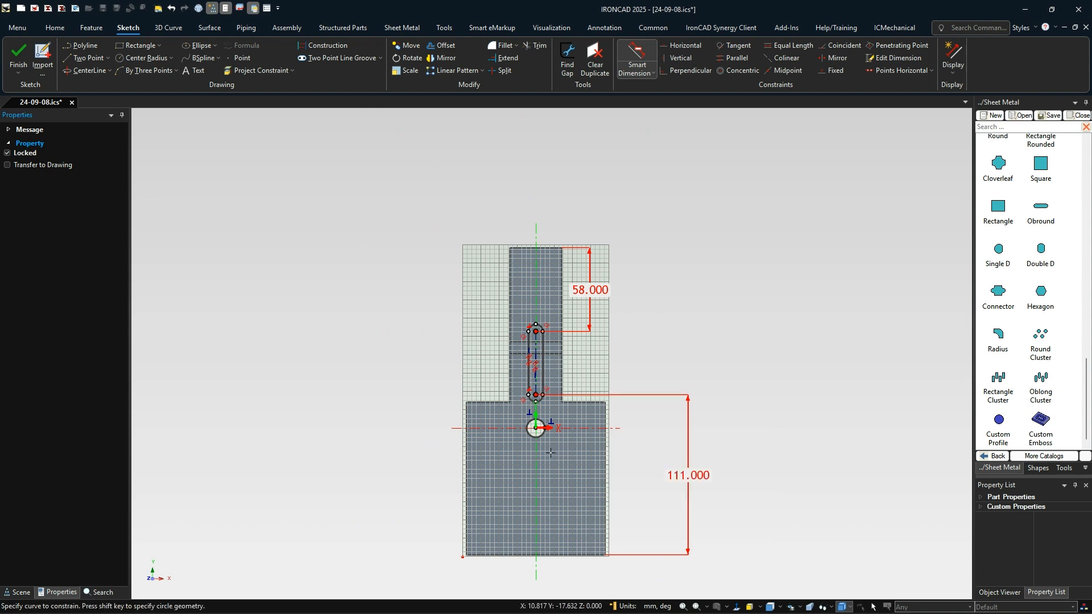
pyautogui.press('Escape')
# Step: Delete the default circle at the sketch origin, finish the slot's cross-section, and select the cutout to inspect it on the flat part
pyautogui.click(535, 427)
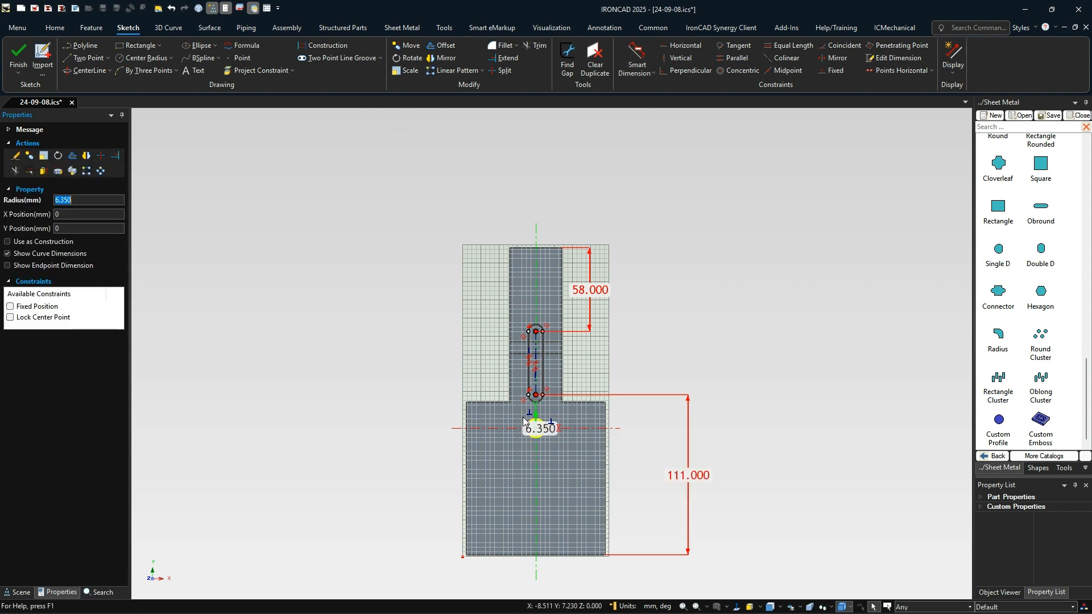
pyautogui.click(536, 436)
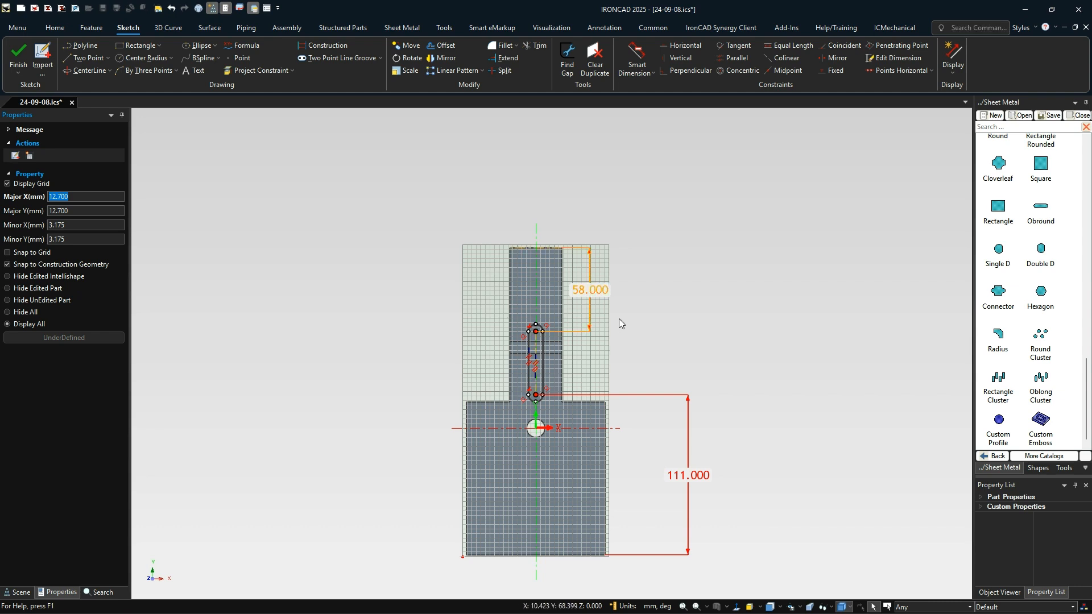
pyautogui.click(18, 56)
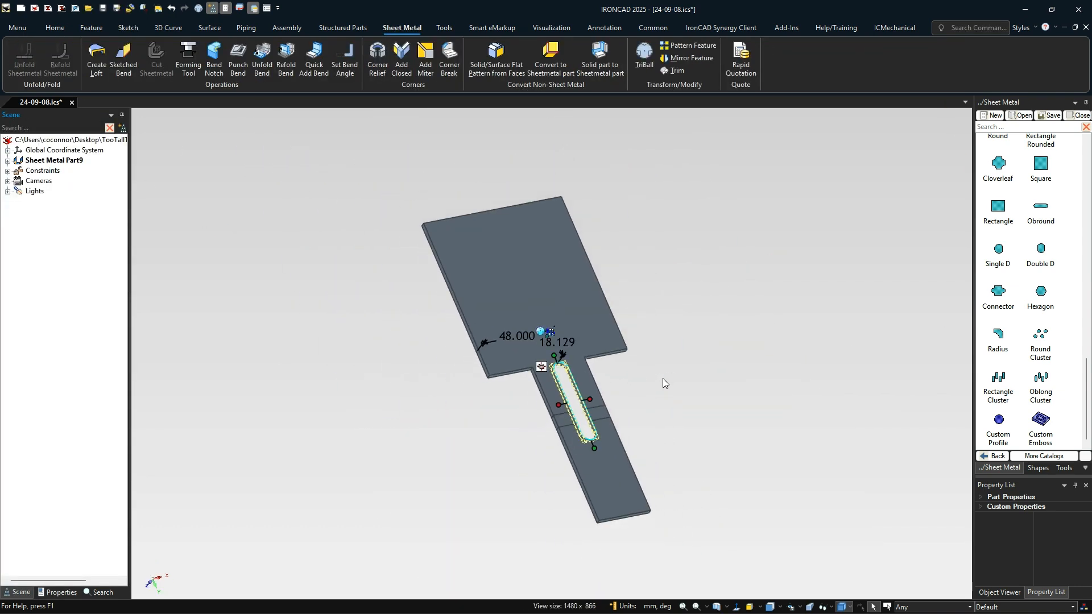
pyautogui.click(642, 381)
pyautogui.scroll(5, 580, 390)
pyautogui.click(552, 378)
pyautogui.click(552, 377)
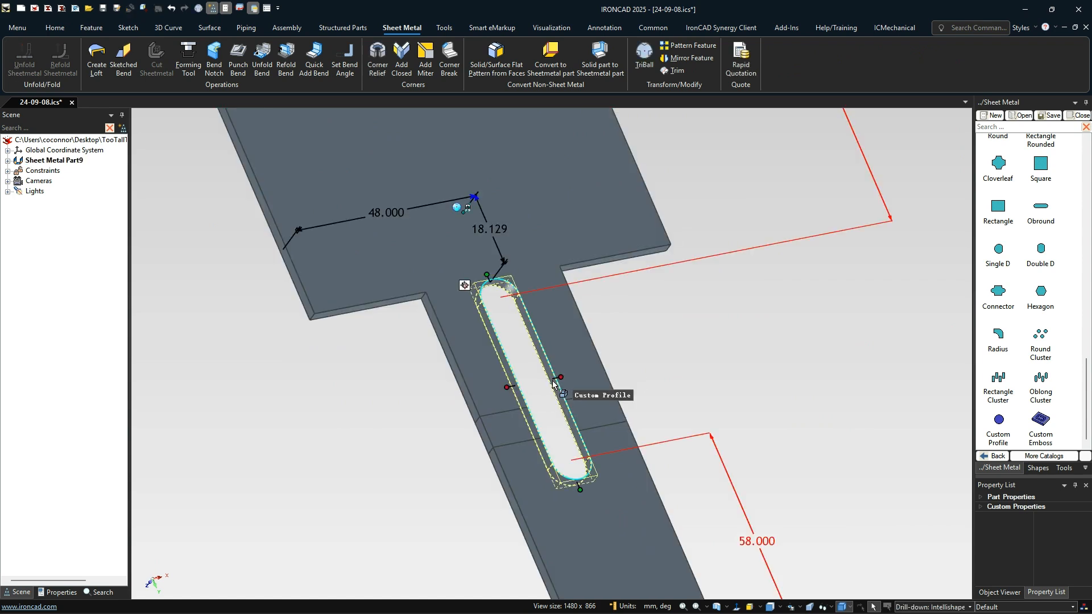
pyautogui.scroll(-3, 545, 133)
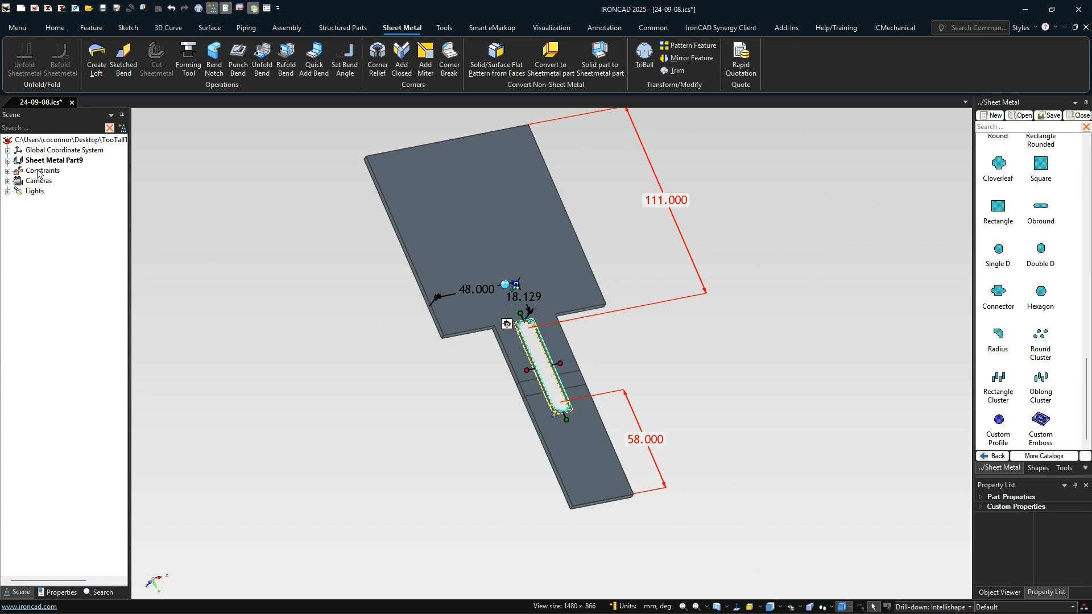
# Step: Refold the sheet metal part with the backrest's broad face as the fixed face and all bend faces selected
pyautogui.click(8, 161)
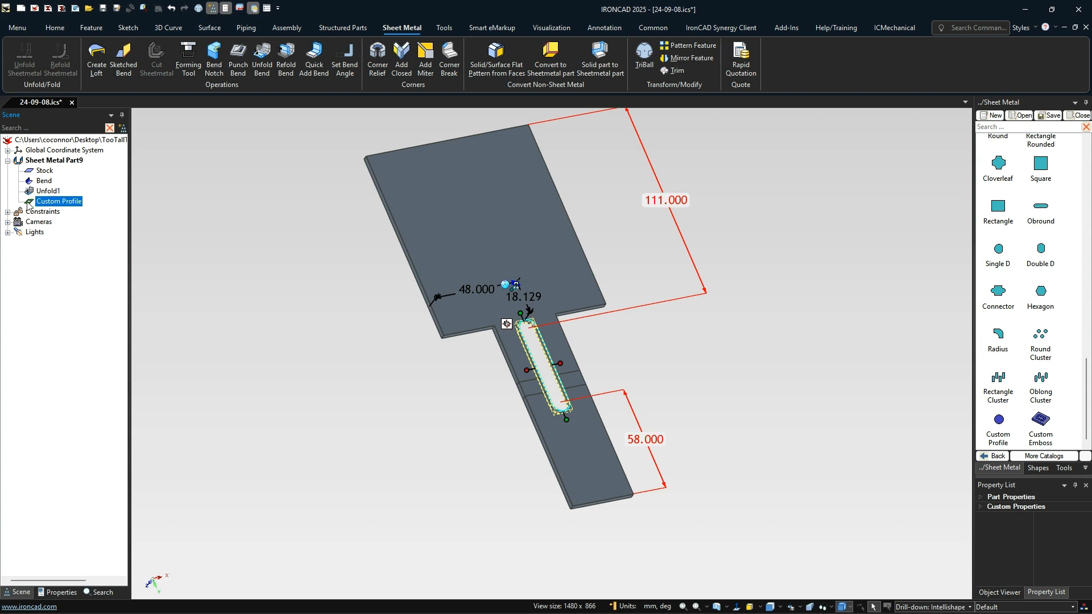
pyautogui.moveTo(513, 389); pyautogui.dragTo(635, 300, button='middle')
pyautogui.scroll(1, 645, 282)
pyautogui.scroll(-1, 651, 278)
pyautogui.scroll(2, 334, 323)
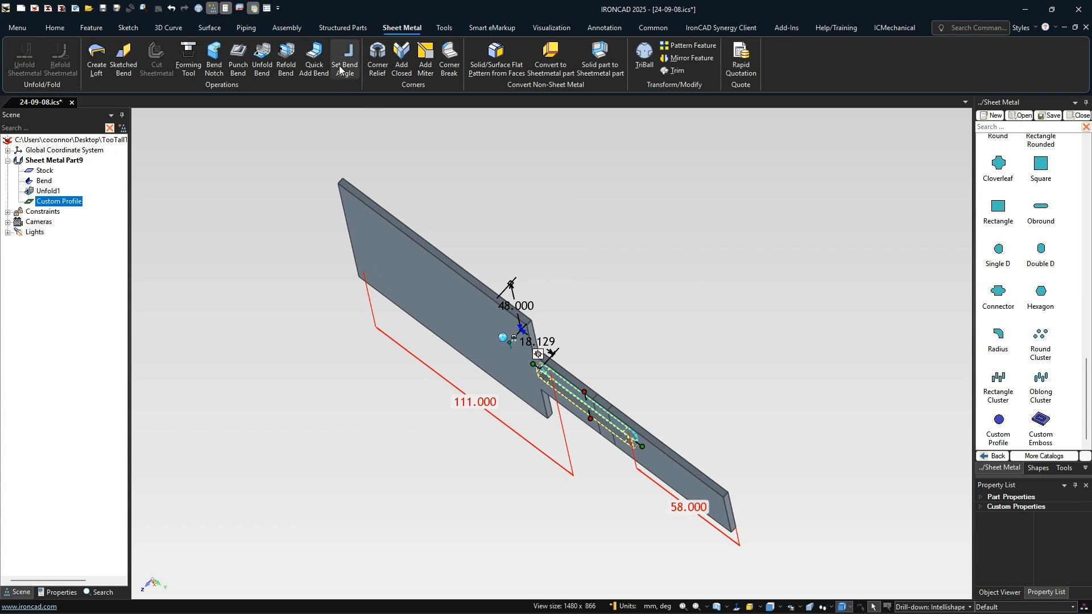
pyautogui.click(284, 56)
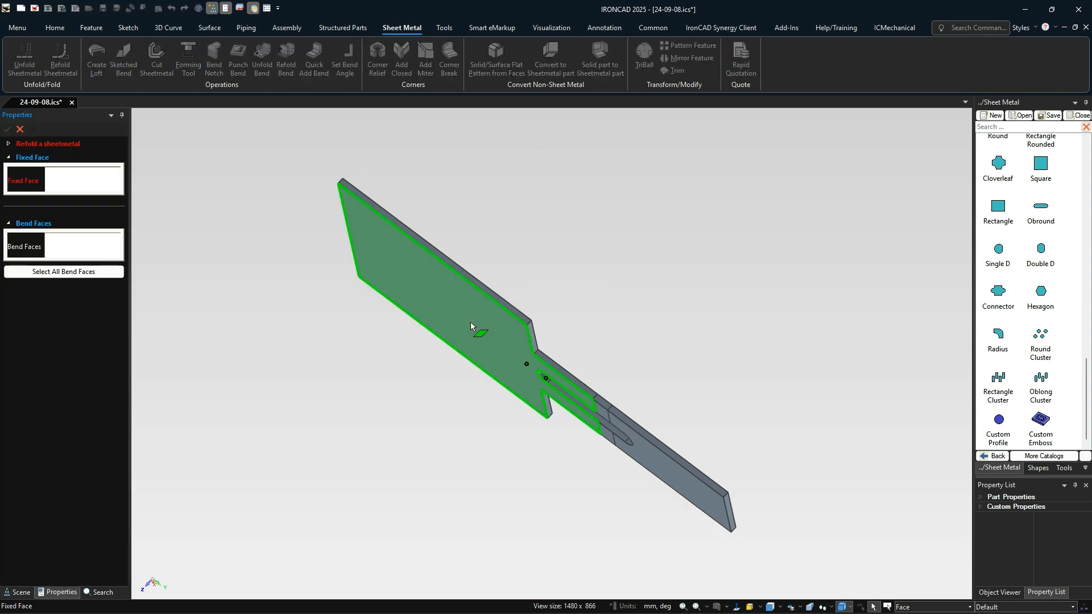
pyautogui.click(471, 328)
pyautogui.scroll(2, 537, 435)
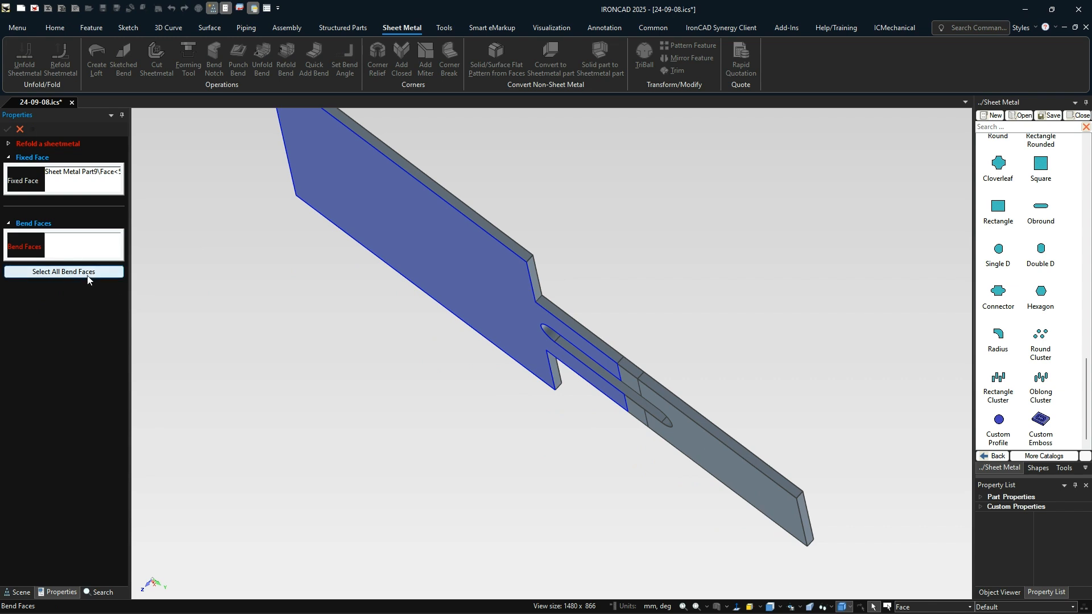
pyautogui.click(63, 273)
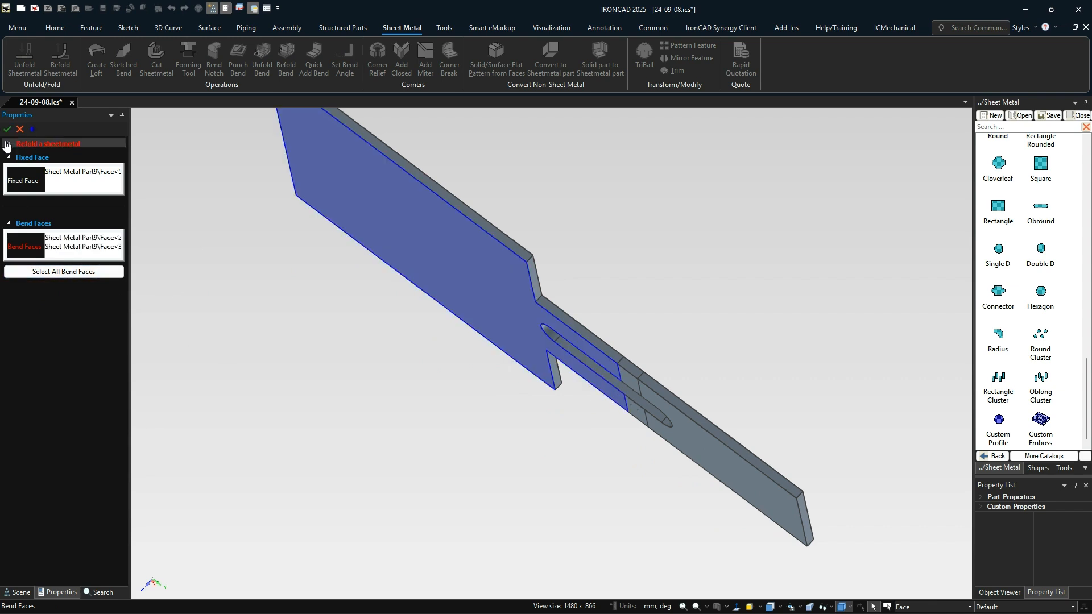
pyautogui.click(7, 128)
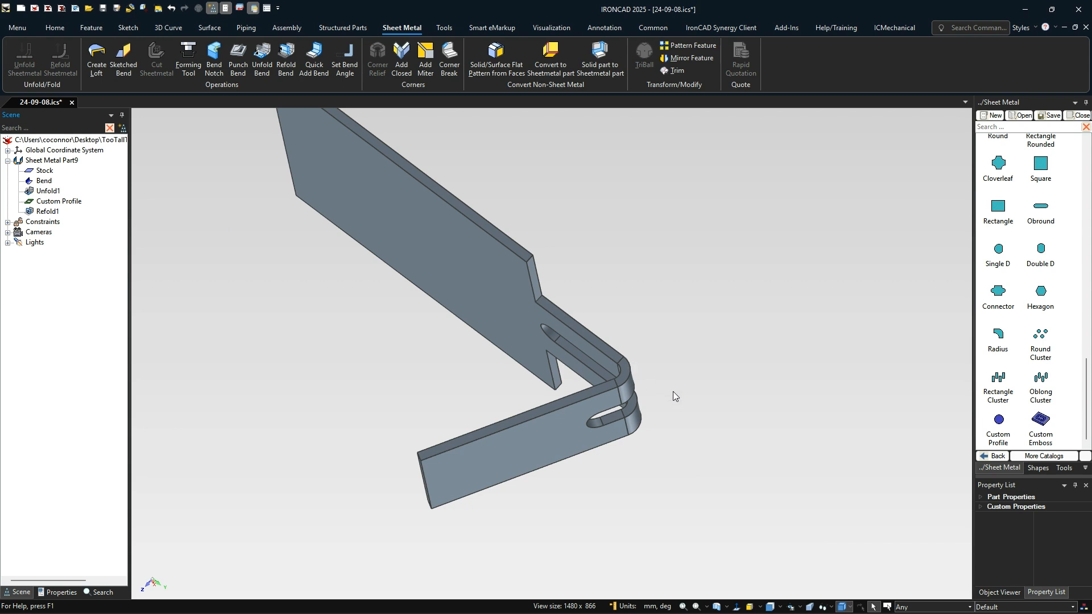
# Step: Measure the distance from the slot's end on the base flange to the flange's free end with a smart dimension
pyautogui.moveTo(562, 364); pyautogui.dragTo(617, 215, button='middle')
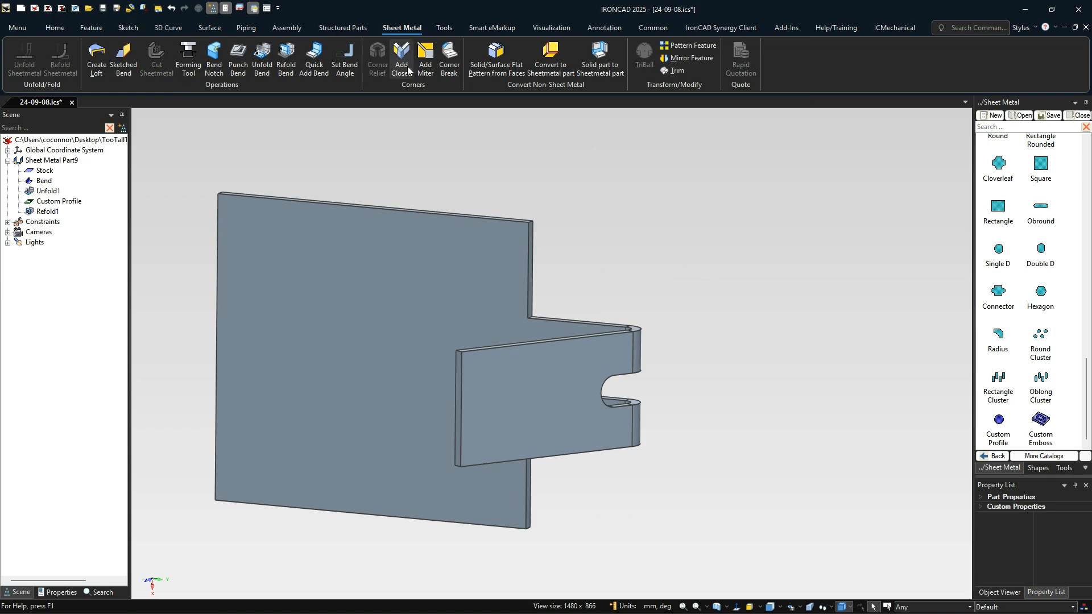
pyautogui.click(602, 27)
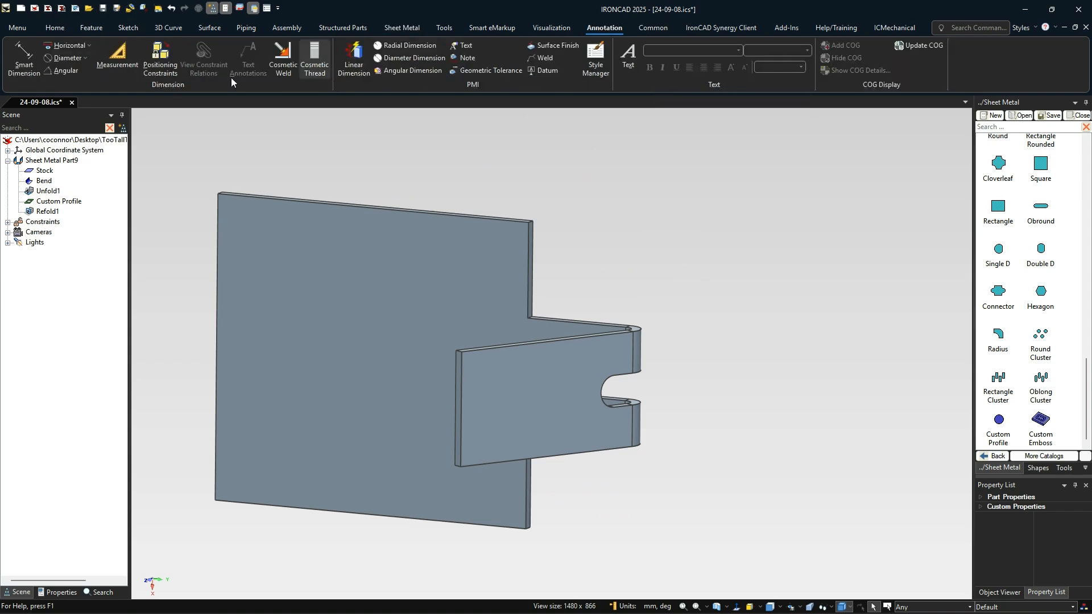
pyautogui.click(23, 58)
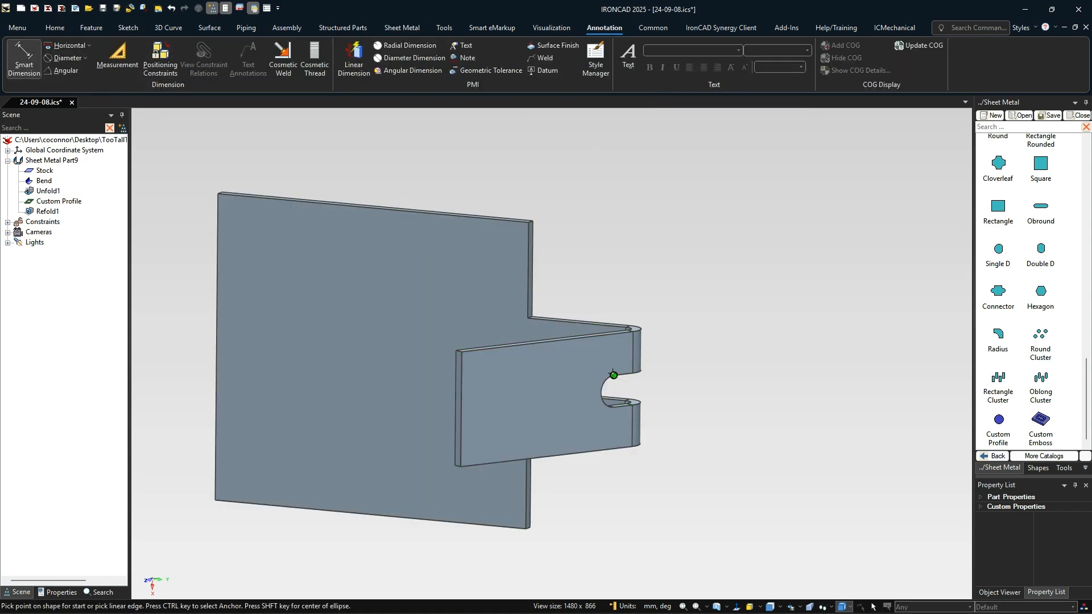
pyautogui.click(614, 375)
pyautogui.scroll(5, 439, 432)
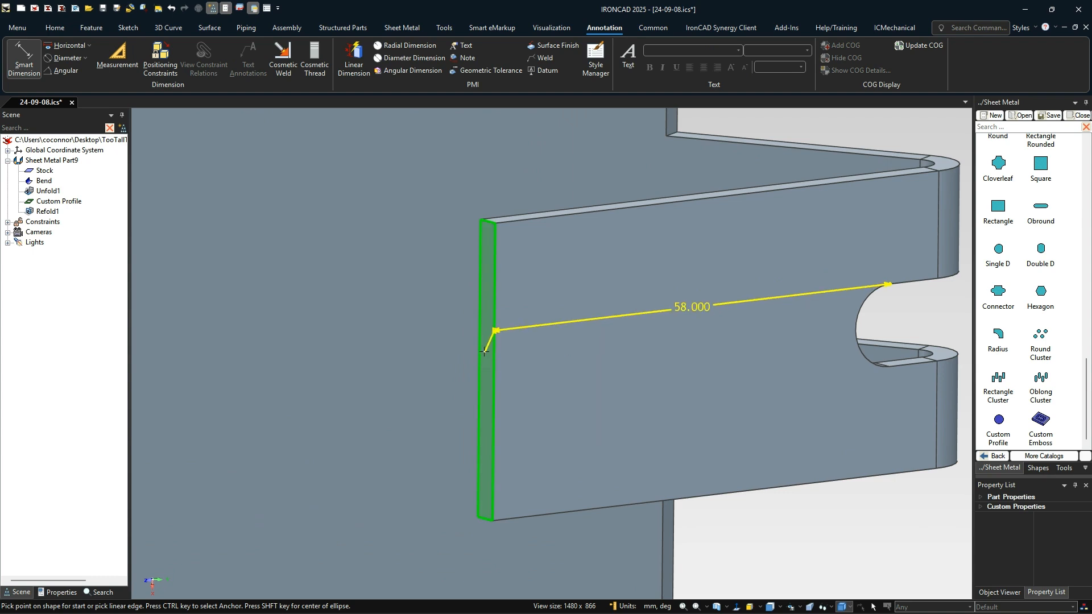
pyautogui.press('Escape')
# Step: Widen the base flange to 74 mm overall by adding equal Add Stock pieces along both of its long side edges
pyautogui.scroll(-5, 621, 397)
pyautogui.moveTo(654, 350); pyautogui.dragTo(654, 432, button='middle')
pyautogui.moveTo(513, 367); pyautogui.dragTo(544, 350, button='middle')
pyautogui.moveTo(652, 374); pyautogui.dragTo(684, 407, button='middle')
pyautogui.scroll(15, 1039, 278)
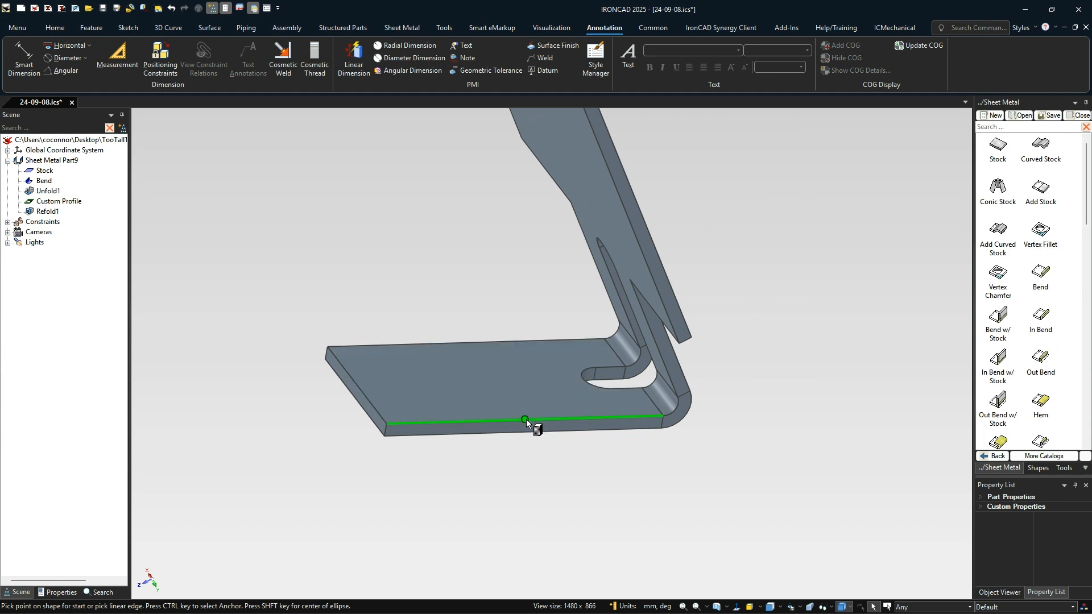
pyautogui.moveTo(527, 421); pyautogui.dragTo(527, 421)
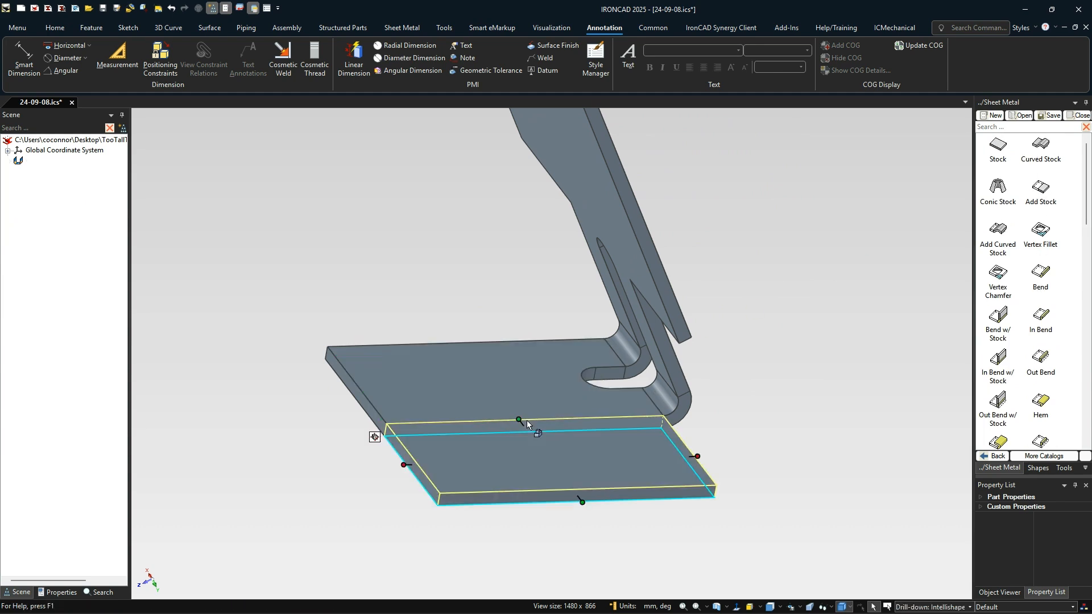
pyautogui.click(585, 495)
pyautogui.write('10')
pyautogui.press('Return')
pyautogui.moveTo(1039, 188); pyautogui.dragTo(468, 339)
pyautogui.click(409, 275)
pyautogui.write('10')
pyautogui.press('Return')
pyautogui.click(361, 388)
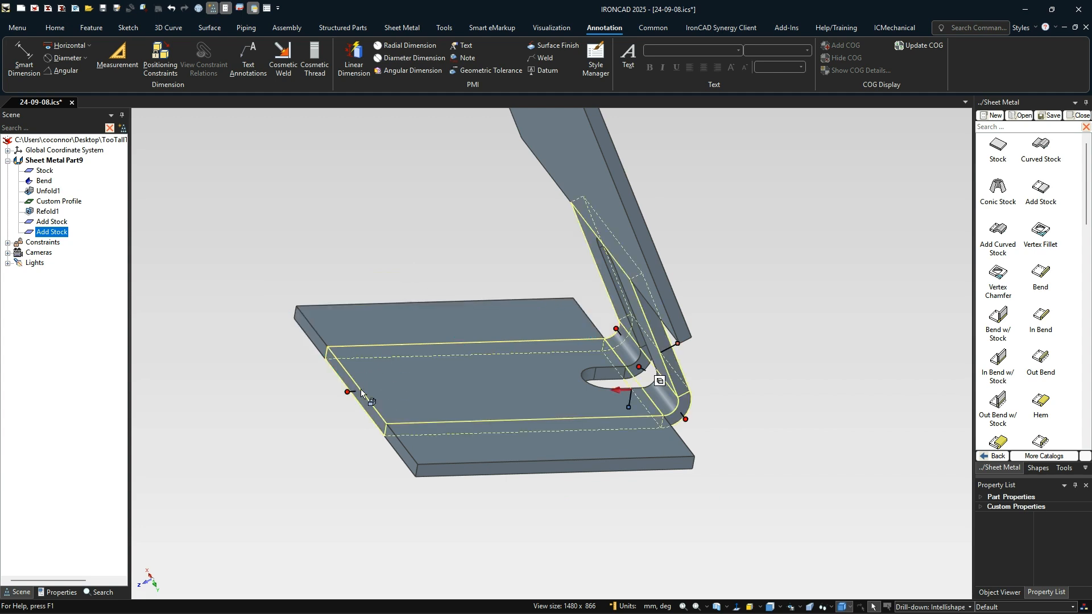
pyautogui.click(360, 388)
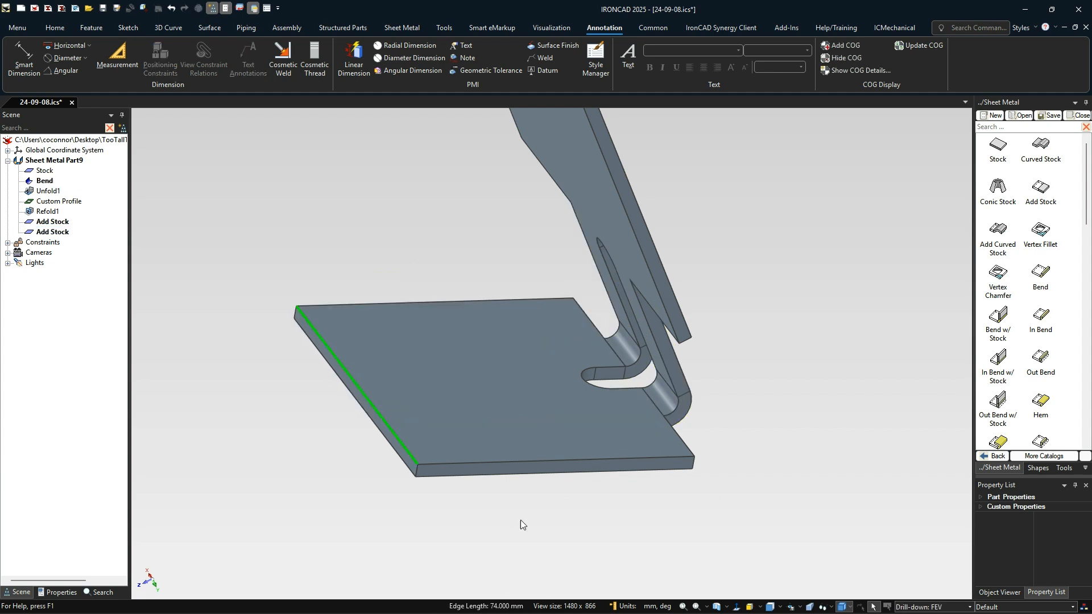
pyautogui.click(747, 513)
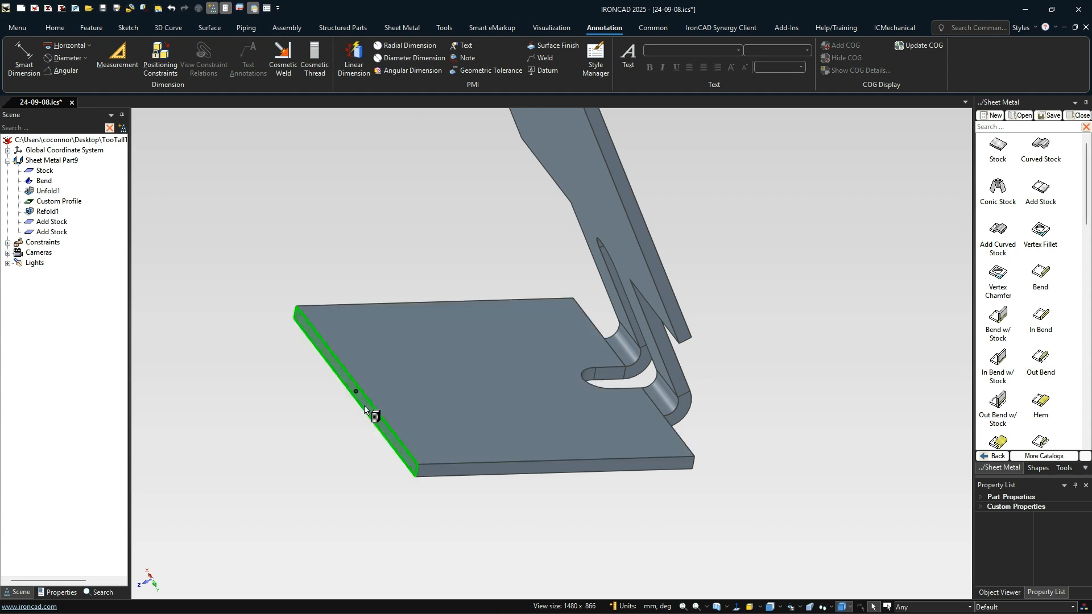
# Step: Add an upward bend along the base flange's free end edge and lengthen its bend stock to form the front lip
pyautogui.moveTo(481, 462); pyautogui.dragTo(358, 384)
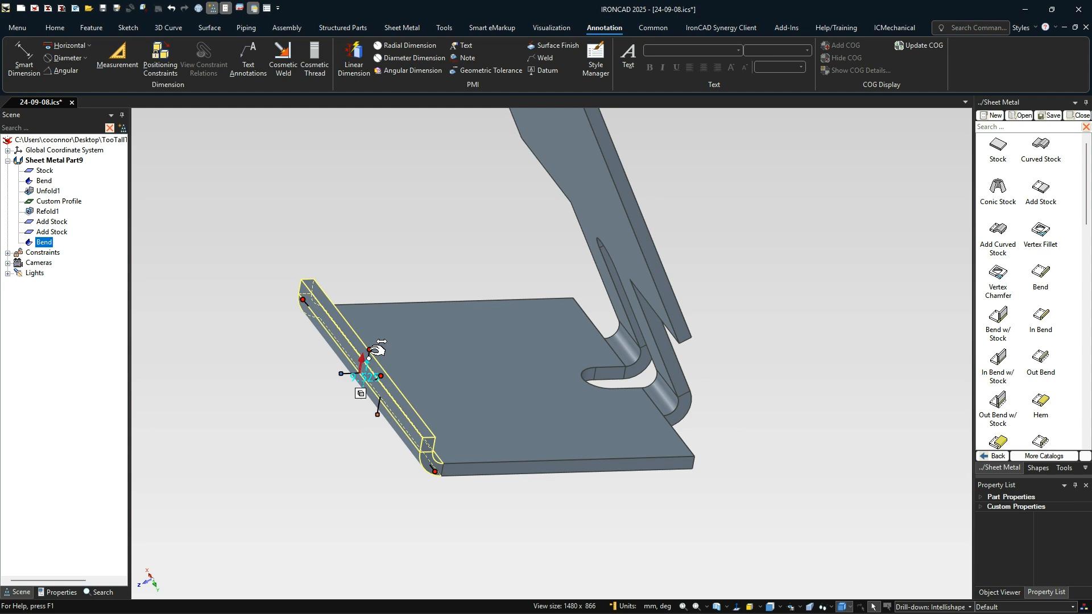
pyautogui.doubleClick(371, 351)
pyautogui.moveTo(232, 142); pyautogui.dragTo(201, 144)
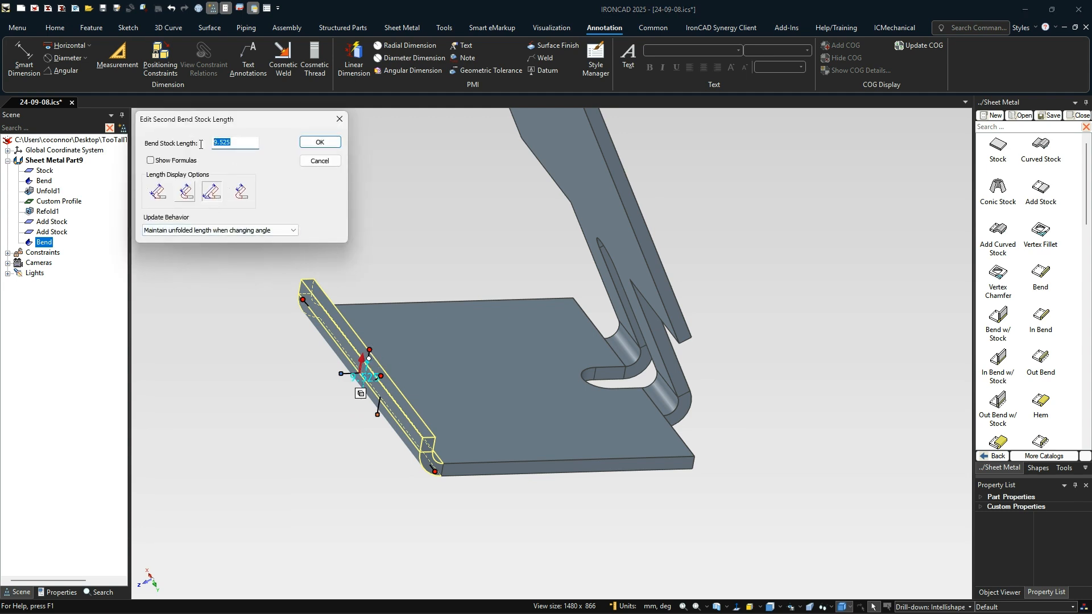
pyautogui.write('40')
pyautogui.press('Return')
# Step: Add an Out Bend on the backrest's lower edge beside the connecting strip and set its bend length to 25 mm, shortening it at the strip side
pyautogui.moveTo(589, 586); pyautogui.dragTo(628, 402, button='middle')
pyautogui.scroll(4, 628, 402)
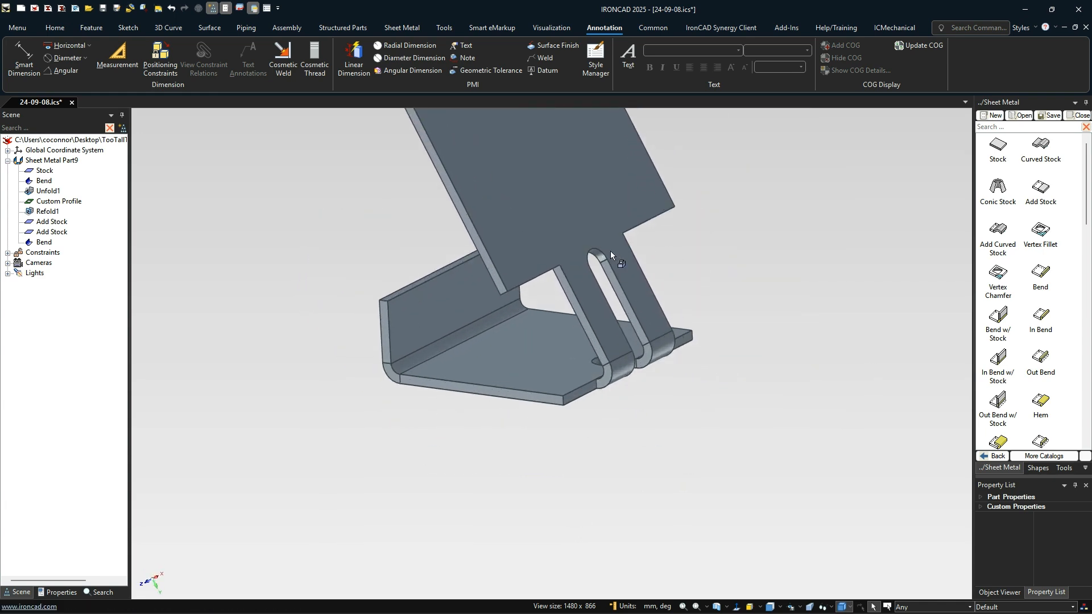
pyautogui.scroll(-4, 610, 250)
pyautogui.scroll(5, 556, 289)
pyautogui.moveTo(480, 426); pyautogui.dragTo(525, 443, button='middle')
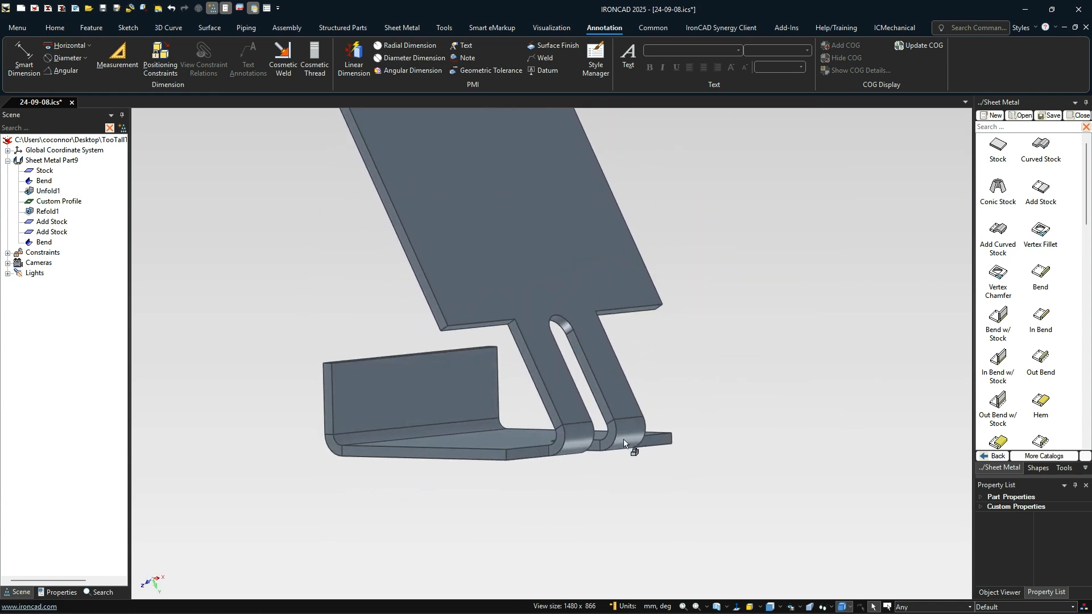
pyautogui.keyDown('shift'); pyautogui.moveTo(733, 366); pyautogui.dragTo(732, 413, button='middle'); pyautogui.keyUp('shift')
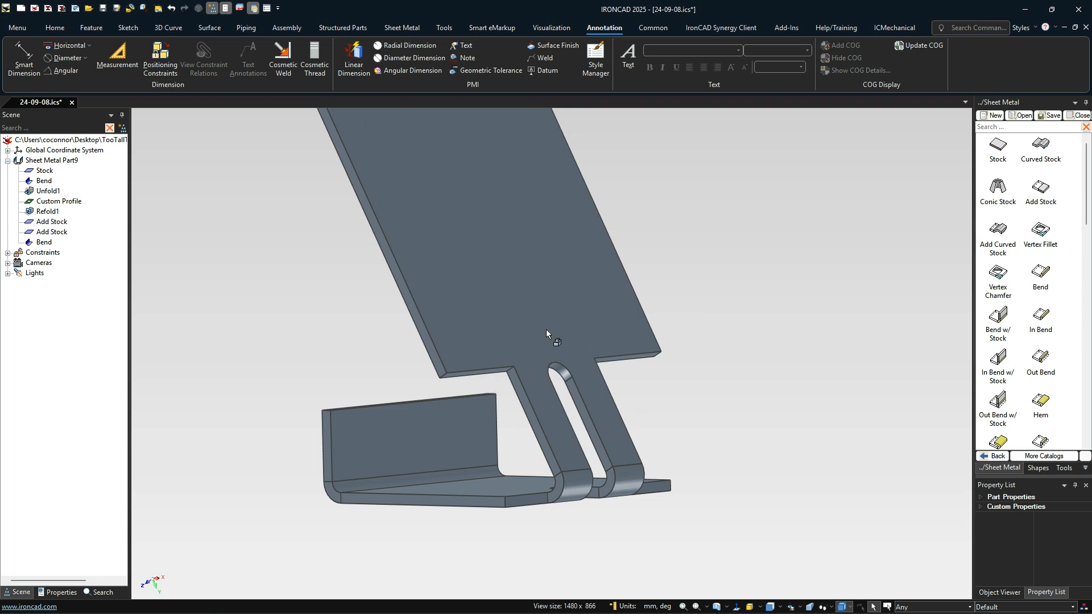
pyautogui.scroll(6, 454, 388)
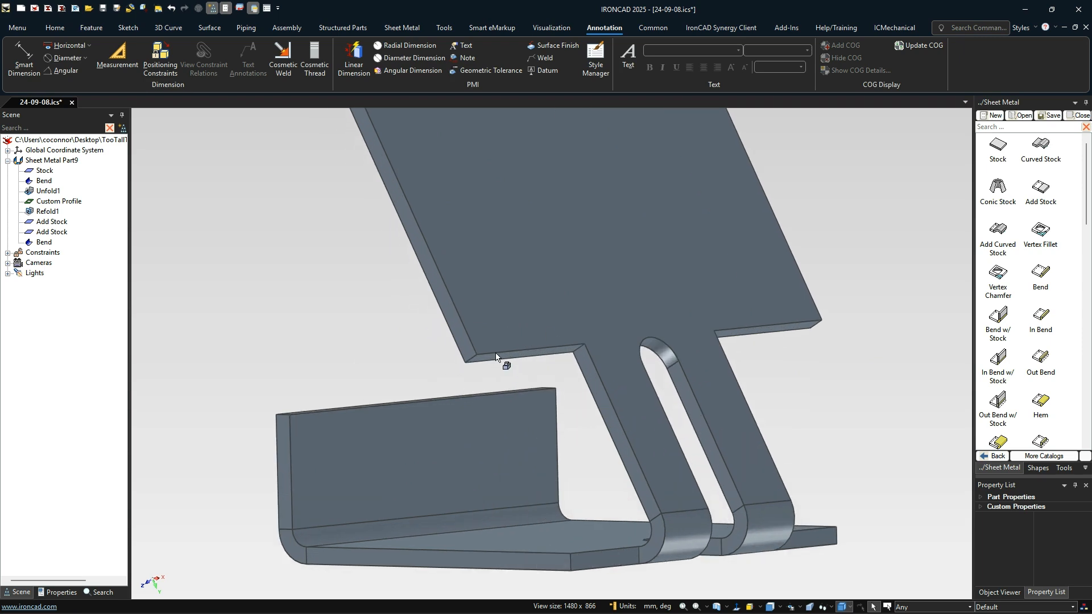
pyautogui.moveTo(601, 376); pyautogui.dragTo(554, 354, button='middle')
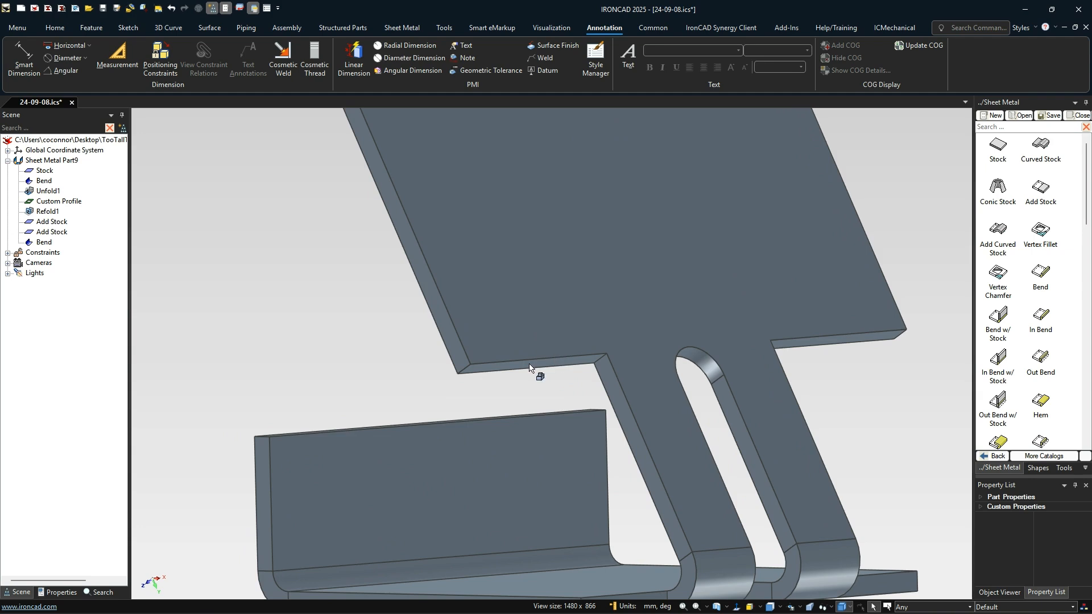
pyautogui.moveTo(1044, 358); pyautogui.dragTo(537, 358)
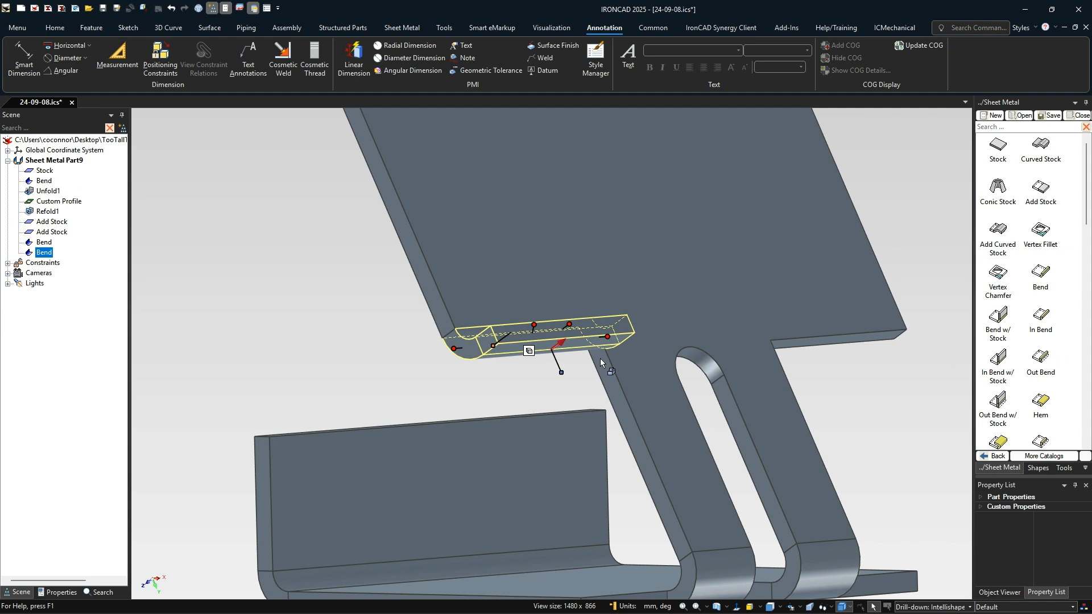
pyautogui.moveTo(611, 337); pyautogui.dragTo(609, 338)
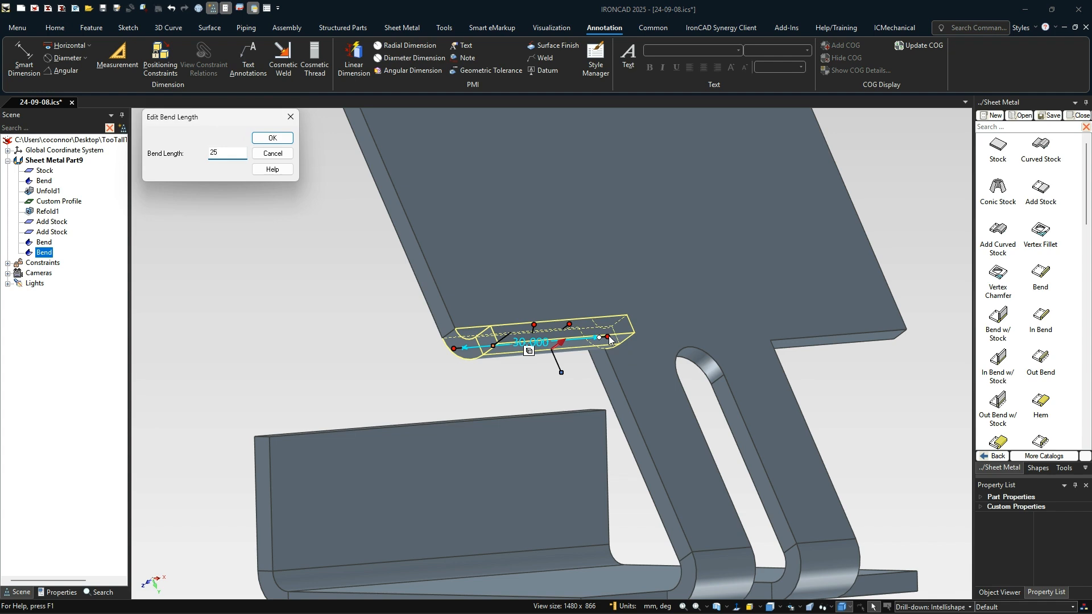
pyautogui.write('25')
pyautogui.press('Return')
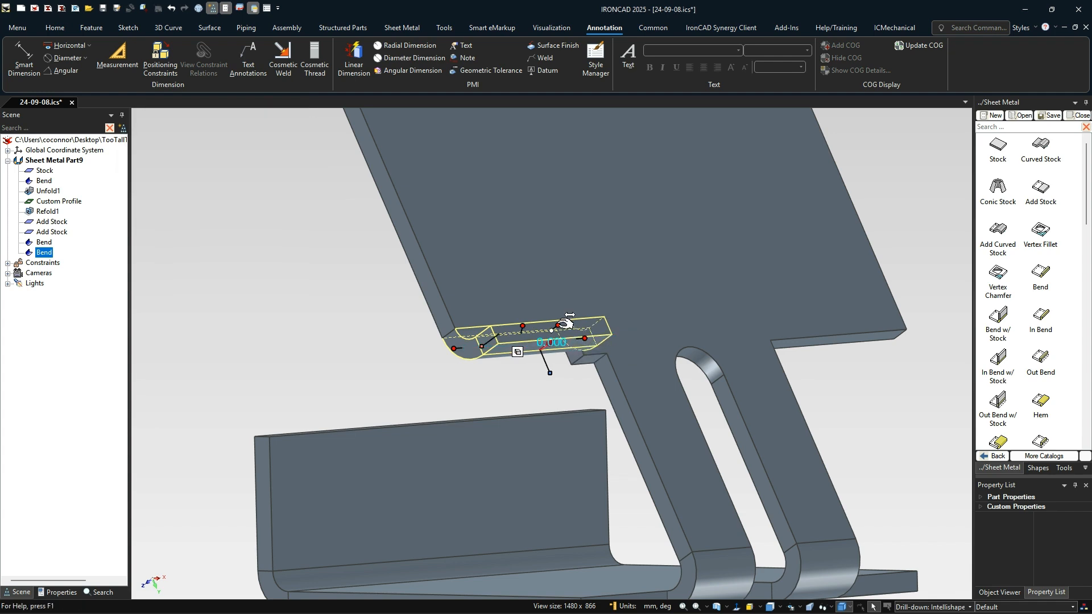
# Step: Set the bend stock length of the backrest's lower-edge tab to 30 mm
pyautogui.moveTo(565, 324); pyautogui.dragTo(559, 325)
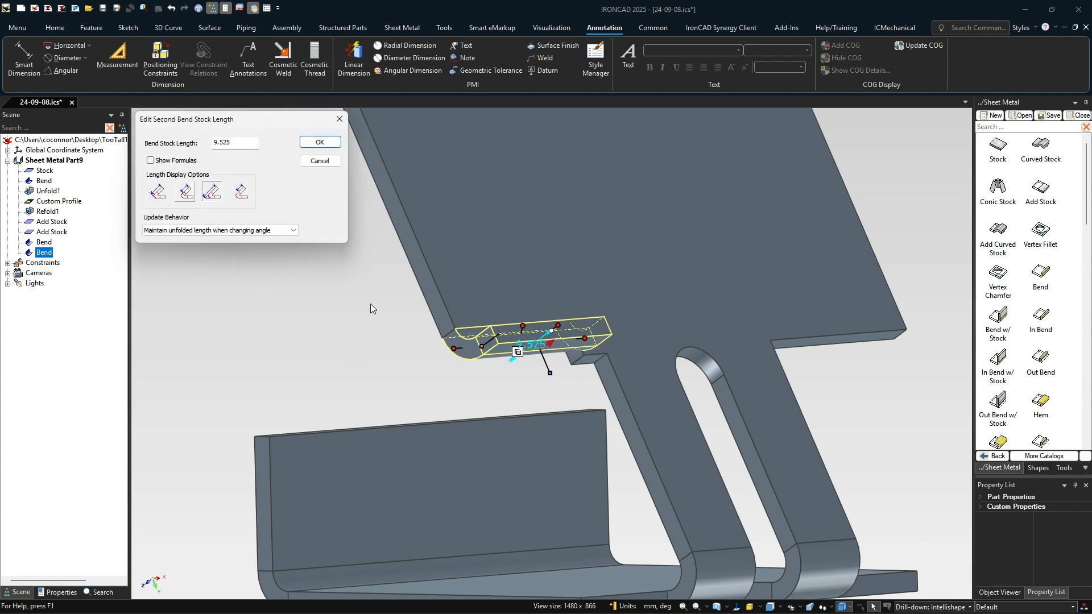
pyautogui.doubleClick(240, 145)
pyautogui.write('50')
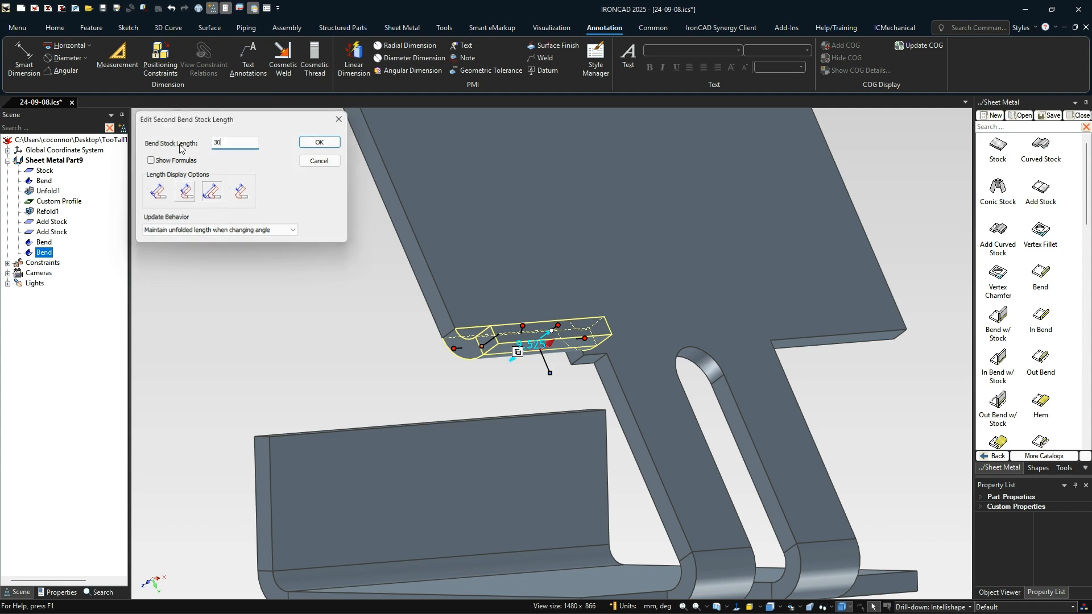
pyautogui.press('Return')
pyautogui.click(347, 356)
# Step: Enable the bend relief at the strip-side end of the backrest's lower-edge tab
pyautogui.moveTo(609, 347); pyautogui.dragTo(513, 358, button='middle')
pyautogui.scroll(3, 520, 299)
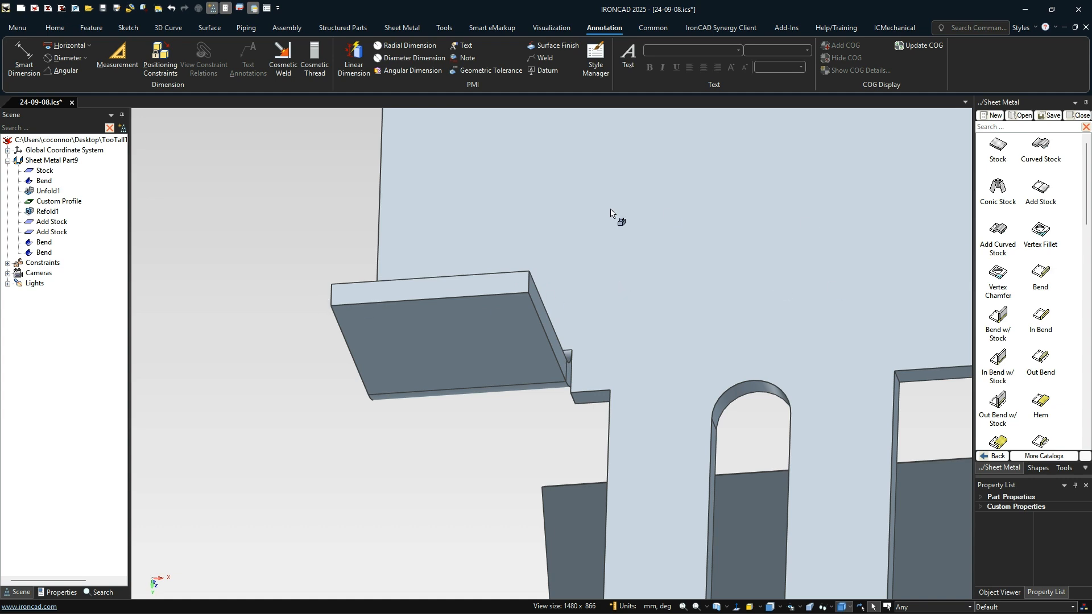
pyautogui.click(538, 369)
pyautogui.click(538, 370)
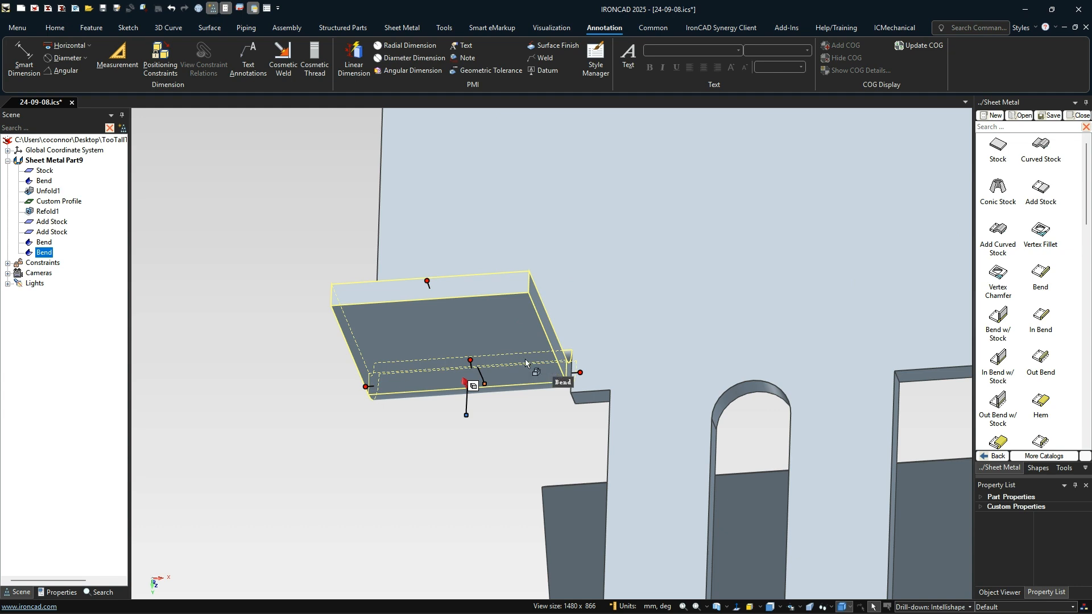
pyautogui.click(473, 387)
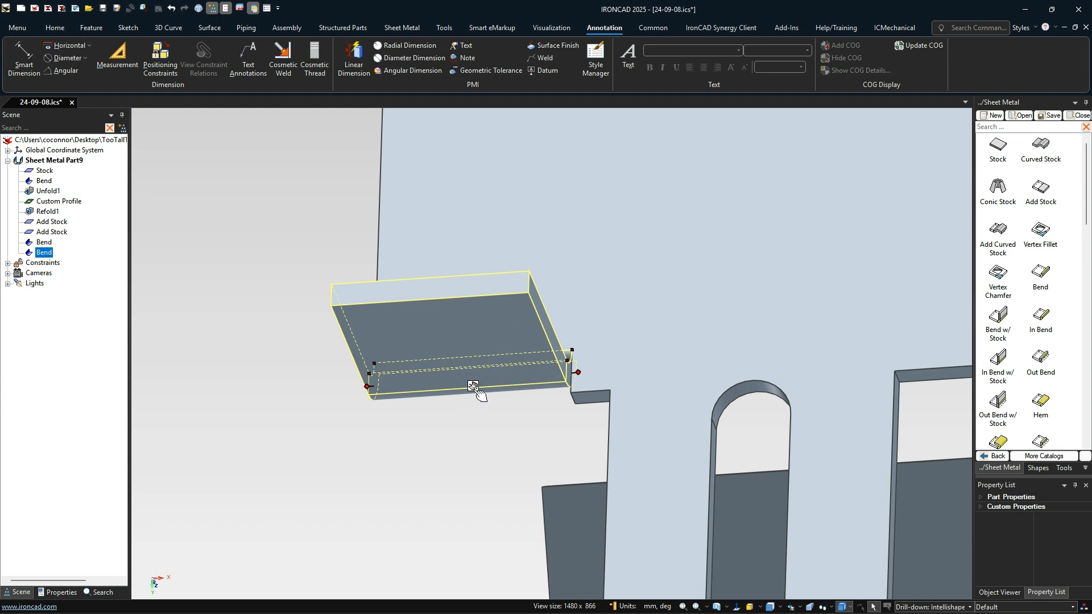
pyautogui.click(573, 351)
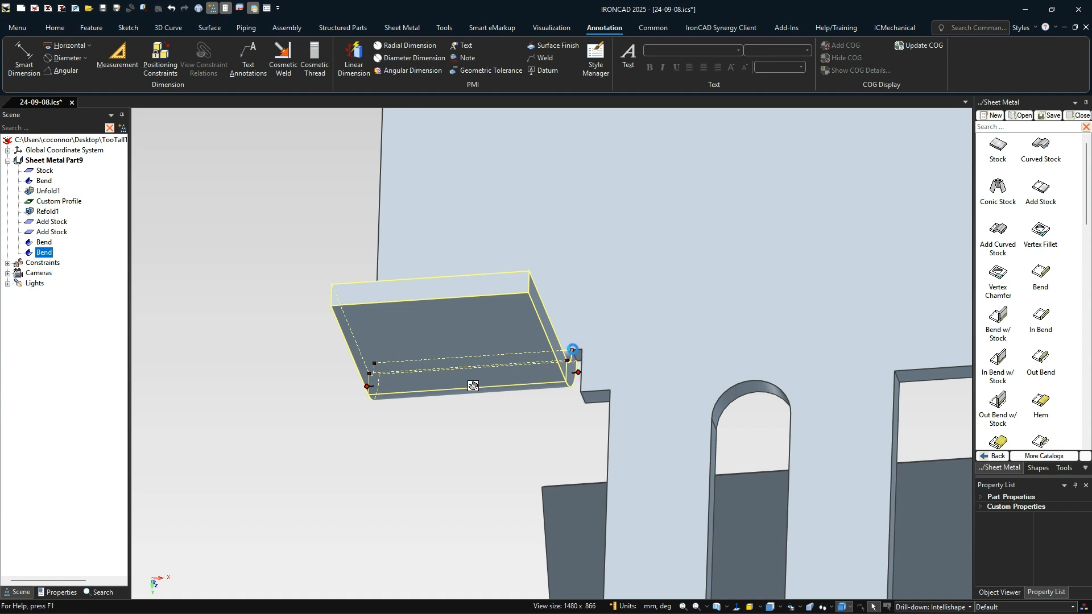
# Step: Set the tab's bend relief to rounded, 5 mm wide and 7.5 mm deep, replacing the depth formula
pyautogui.rightClick(579, 355)
pyautogui.click(607, 364)
pyautogui.click(157, 165)
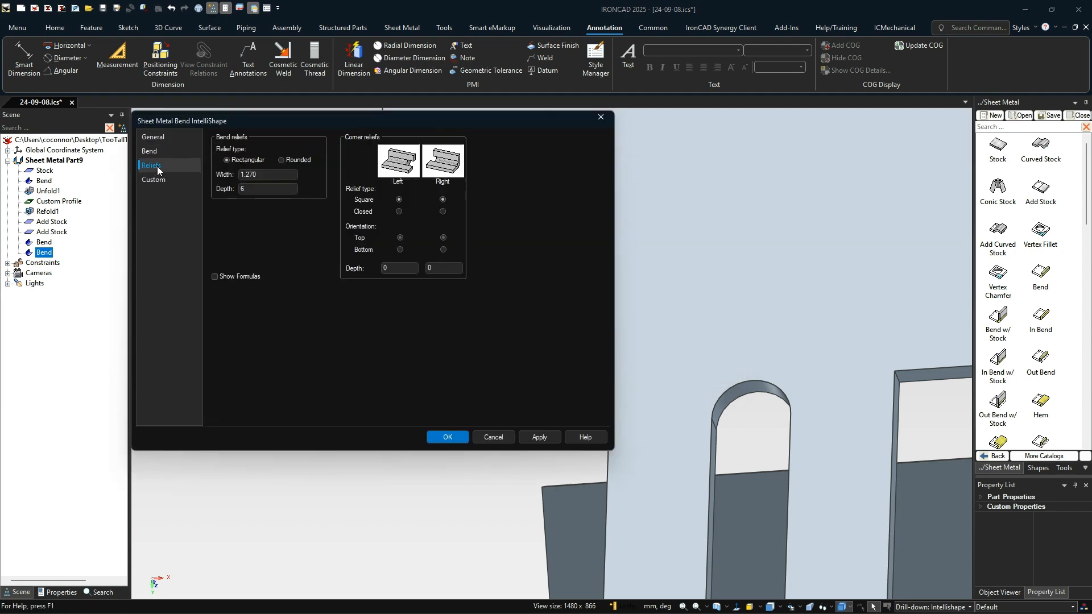
pyautogui.moveTo(269, 177); pyautogui.dragTo(206, 182)
pyautogui.write('5')
pyautogui.click(262, 189)
pyautogui.click(283, 173)
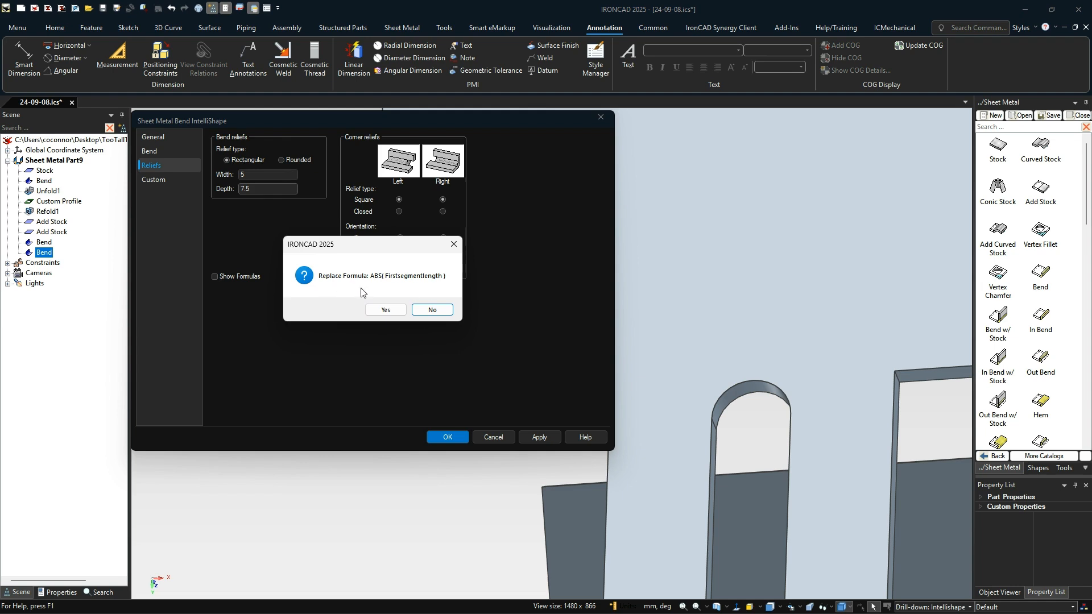
pyautogui.click(387, 310)
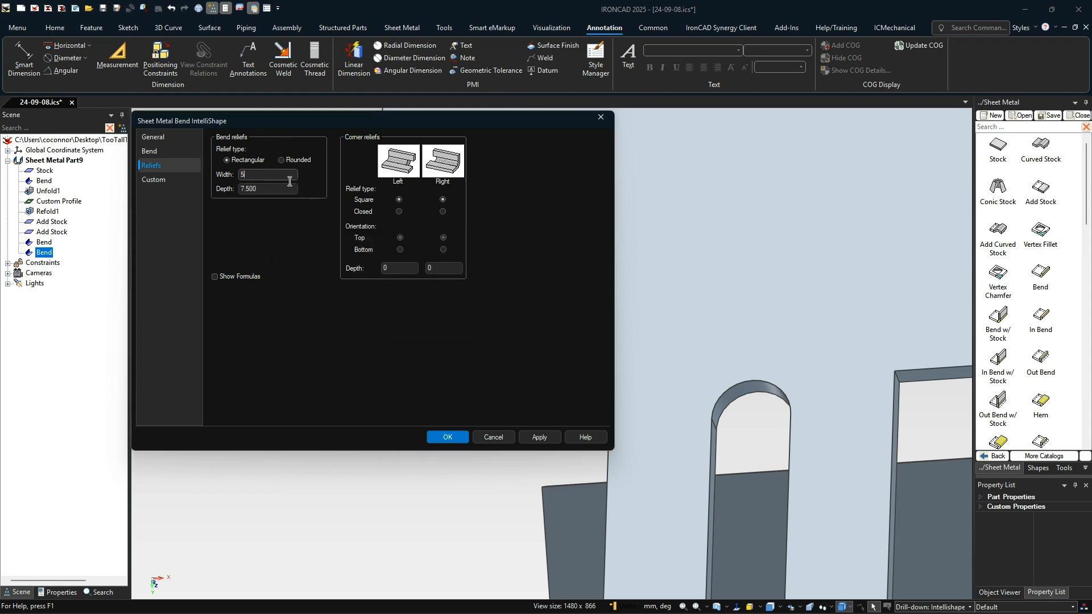
pyautogui.click(281, 160)
pyautogui.click(457, 437)
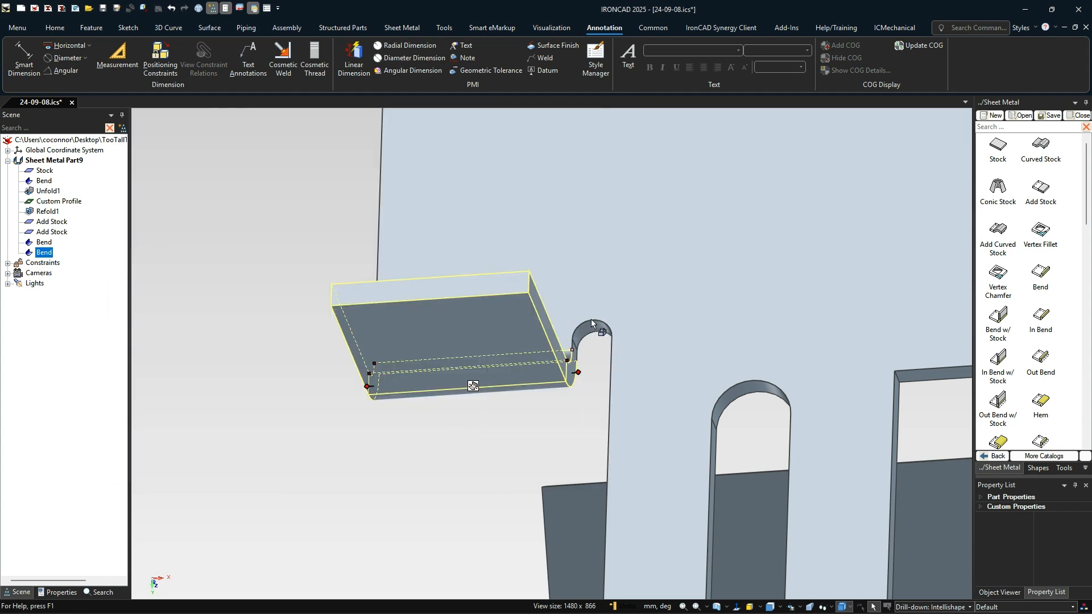
# Step: Blend both outer corner edges of the backrest tab with a constant 12 mm radius
pyautogui.click(527, 289)
pyautogui.rightClick(528, 287)
pyautogui.click(564, 301)
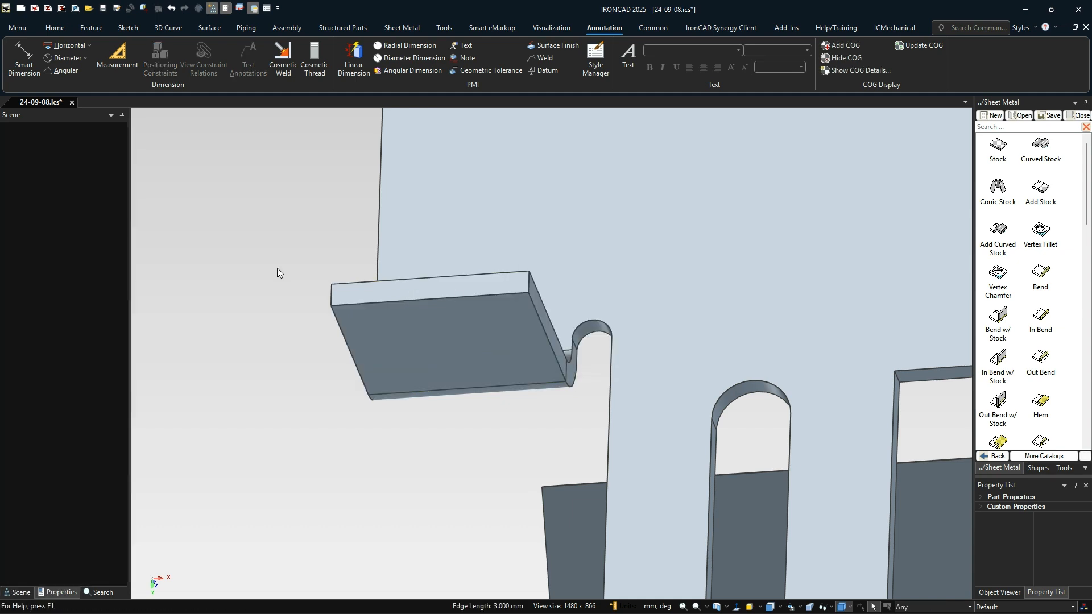
pyautogui.click(335, 301)
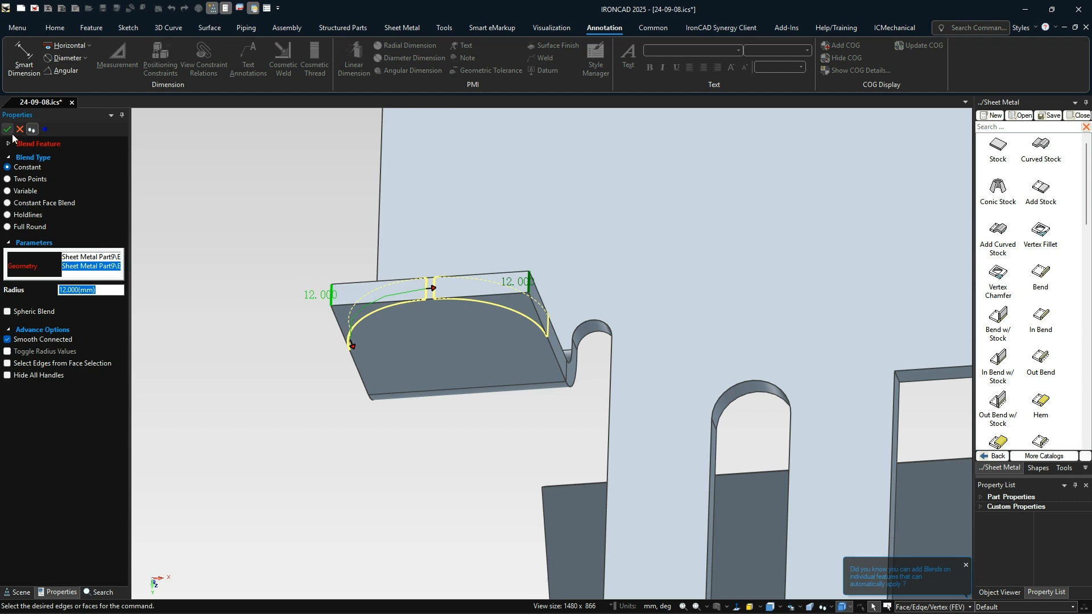
pyautogui.click(7, 129)
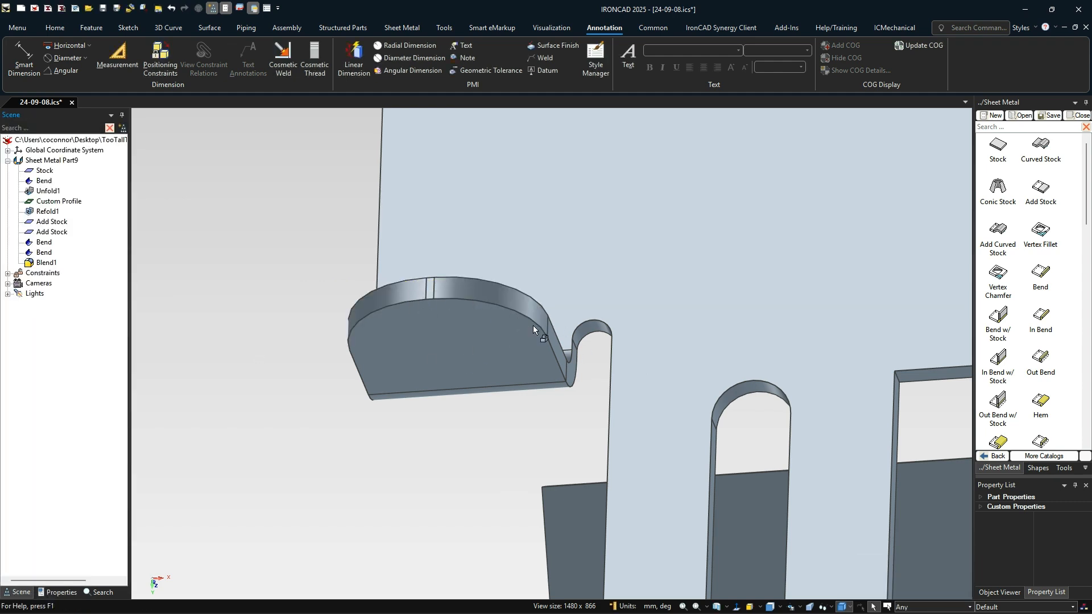
# Step: Mirror the tab's bend and its corner blend to the other side of the strip, using the midpoint of the backrest's top edge as mirror plane
pyautogui.scroll(-1, 902, 372)
pyautogui.scroll(1, 617, 347)
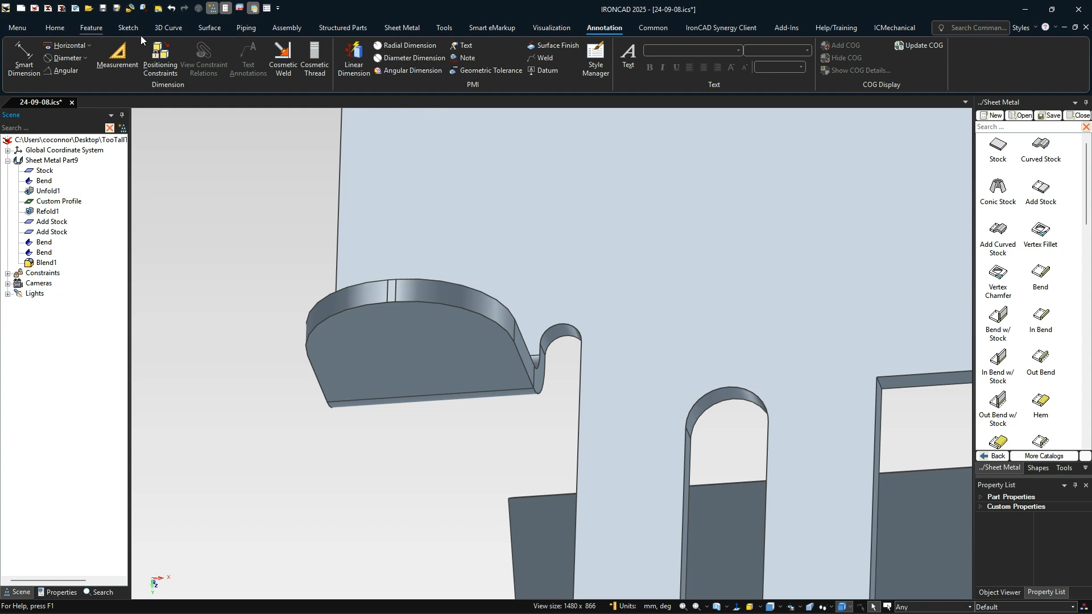
pyautogui.click(91, 28)
pyautogui.click(626, 58)
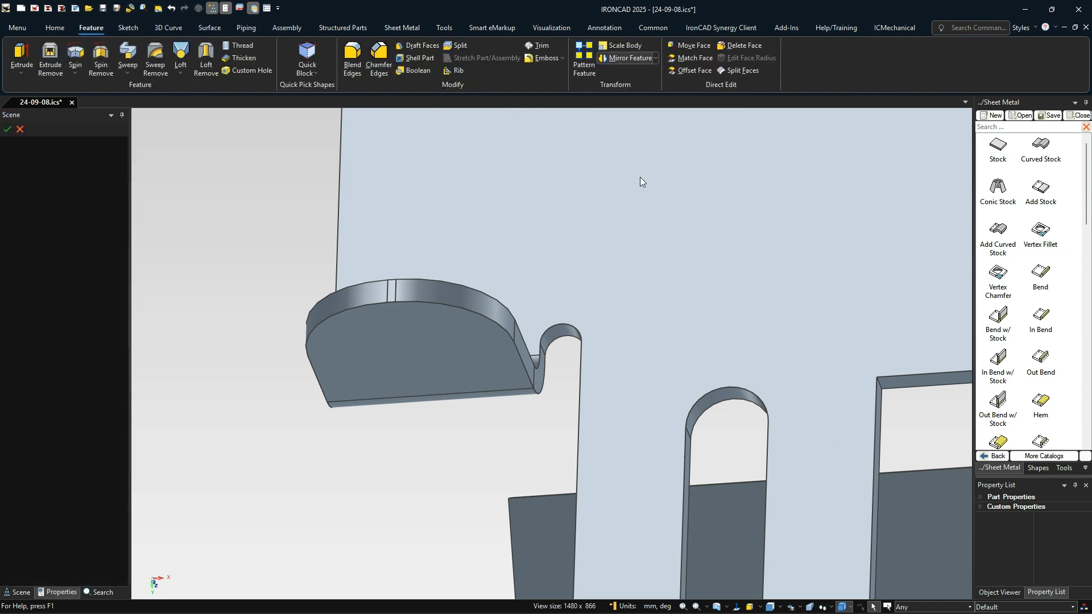
pyautogui.click(480, 377)
pyautogui.click(473, 307)
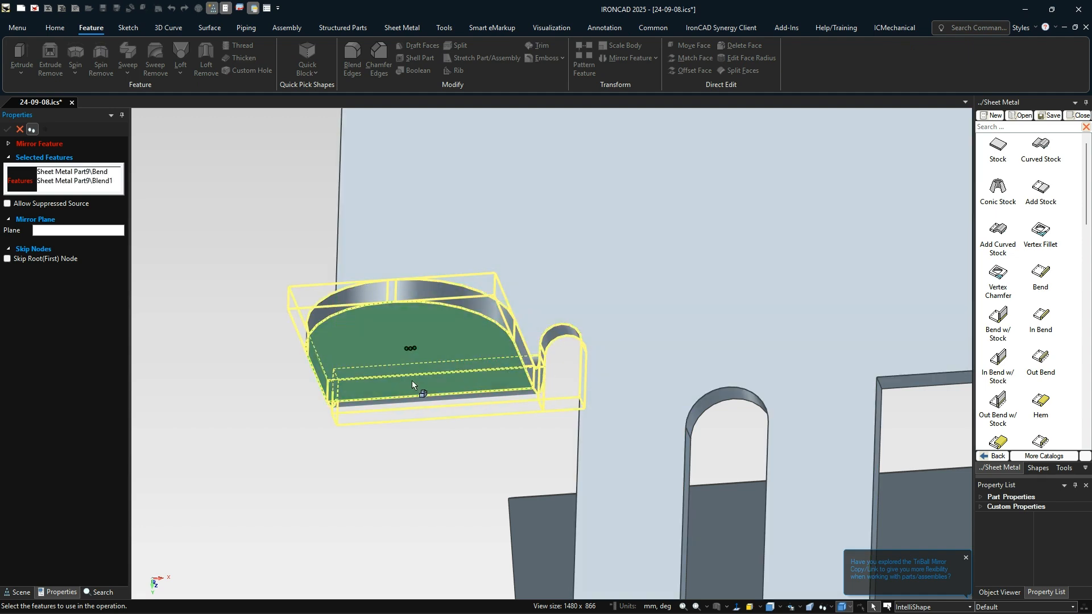
pyautogui.click(58, 232)
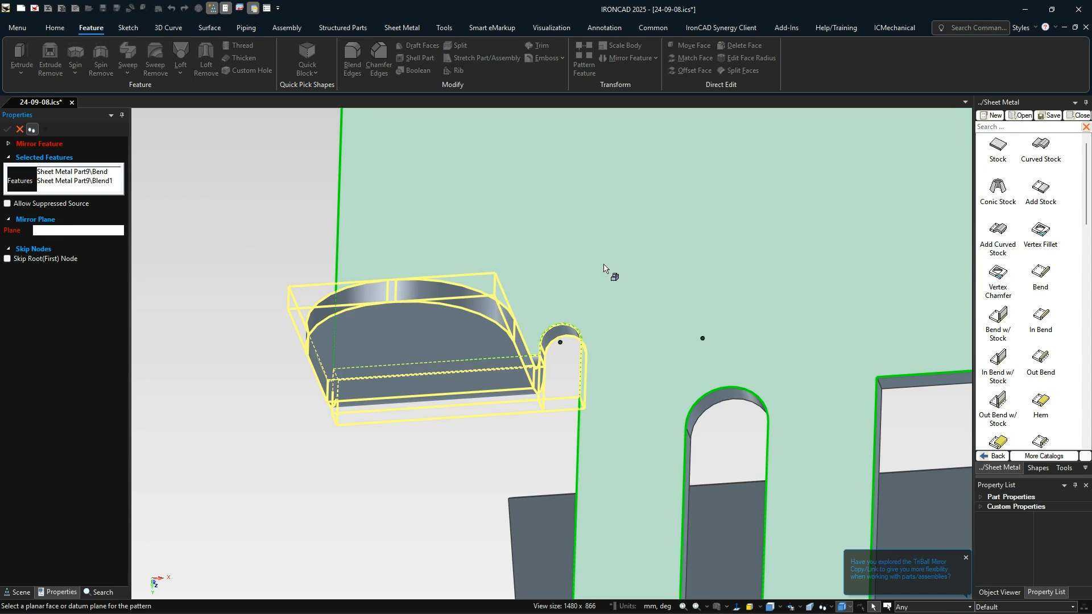
pyautogui.scroll(-5, 603, 278)
pyautogui.scroll(-3, 602, 278)
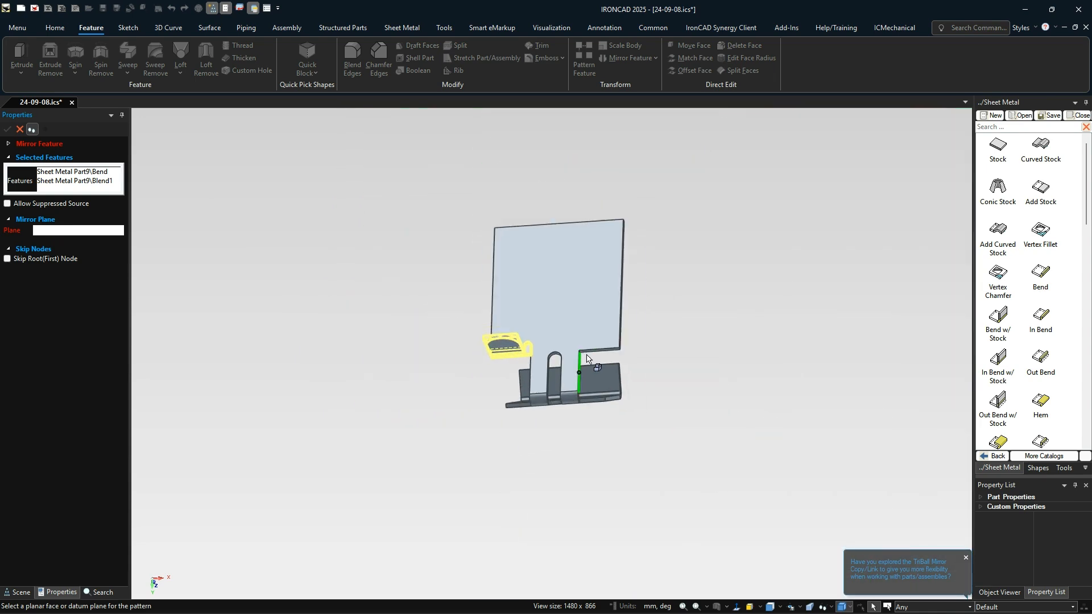
pyautogui.click(559, 225)
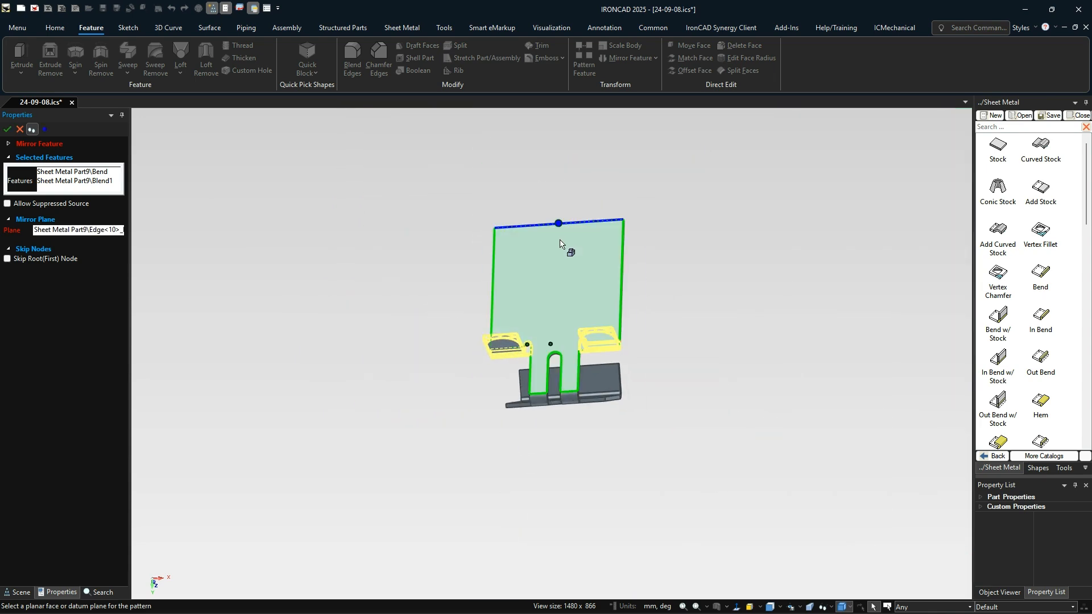
pyautogui.click(7, 129)
# Step: Apply a Corner Break to the entire sheet metal part as a blend with 15 mm radius
pyautogui.moveTo(568, 351); pyautogui.dragTo(527, 361, button='middle')
pyautogui.scroll(3, 527, 357)
pyautogui.click(493, 229)
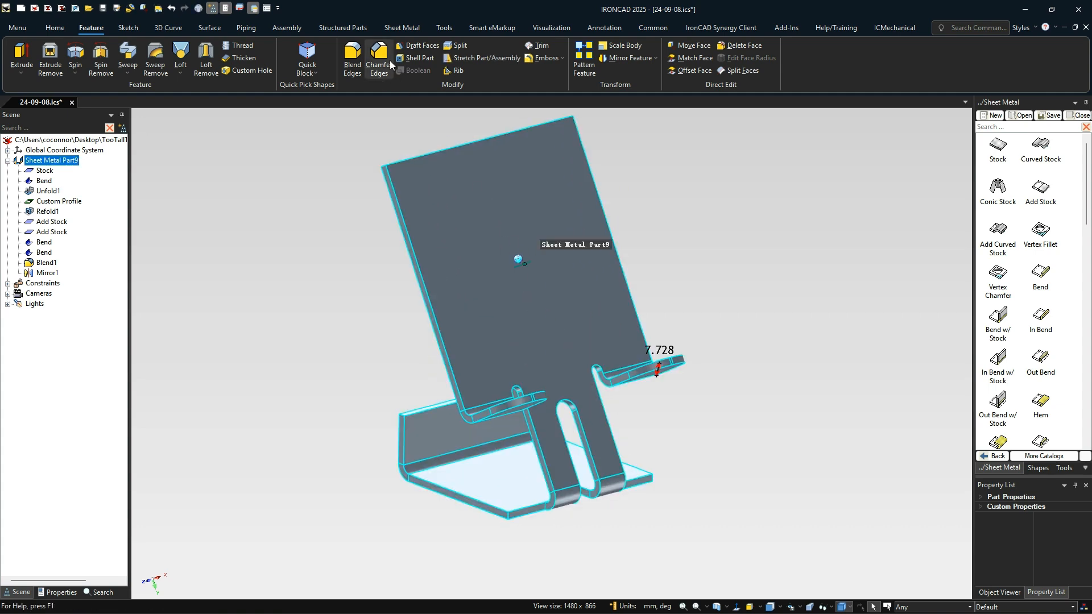
pyautogui.click(398, 28)
pyautogui.click(449, 60)
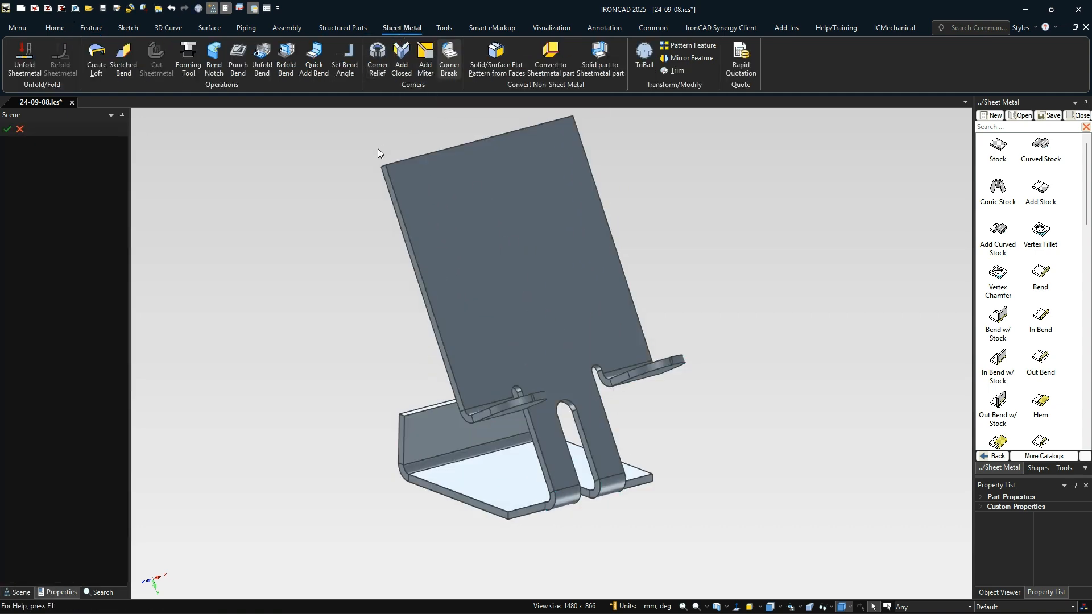
pyautogui.click(454, 226)
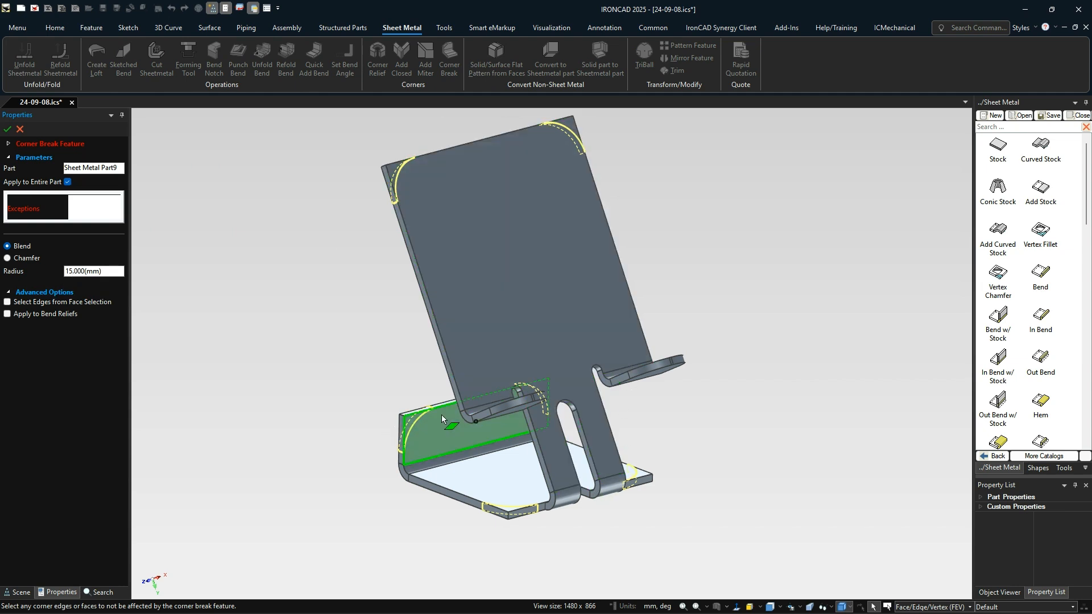
pyautogui.moveTo(762, 424); pyautogui.dragTo(732, 383, button='middle')
pyautogui.click(8, 128)
# Step: Set the whole part's mass density to 7800 so its mass is recalculated, and deselect the part
pyautogui.click(534, 331)
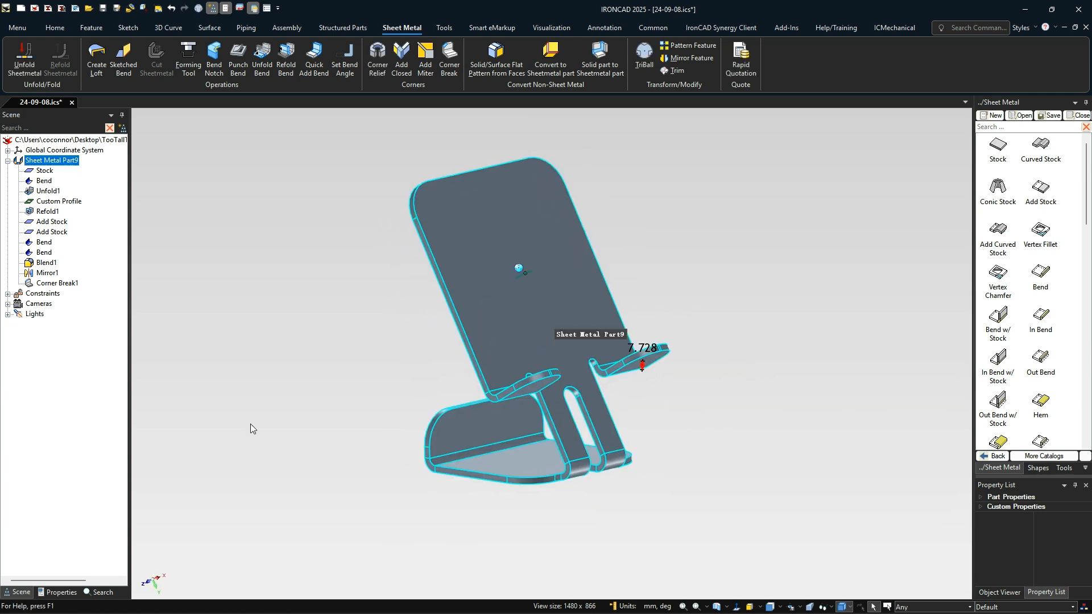
pyautogui.click(58, 592)
pyautogui.click(107, 398)
pyautogui.write('7800')
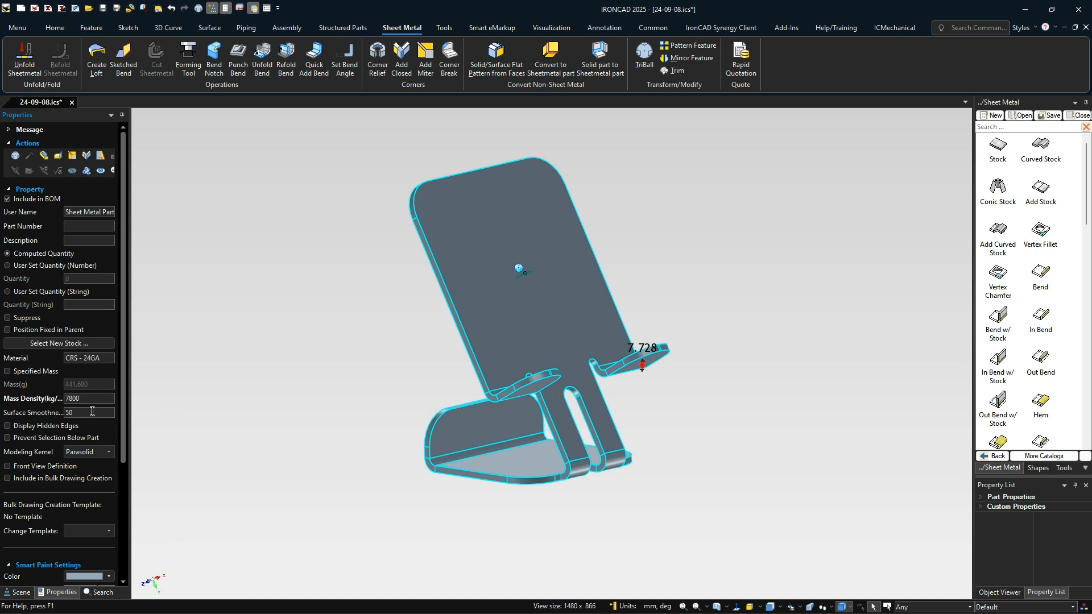
pyautogui.press('Tab')
pyautogui.press('Return')
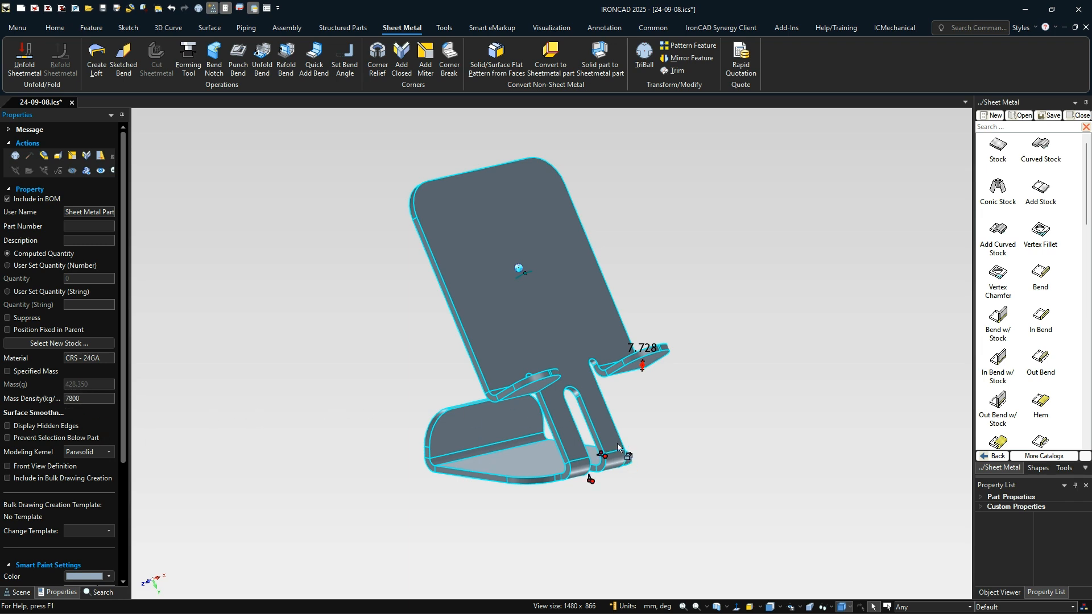
pyautogui.scroll(1, 553, 309)
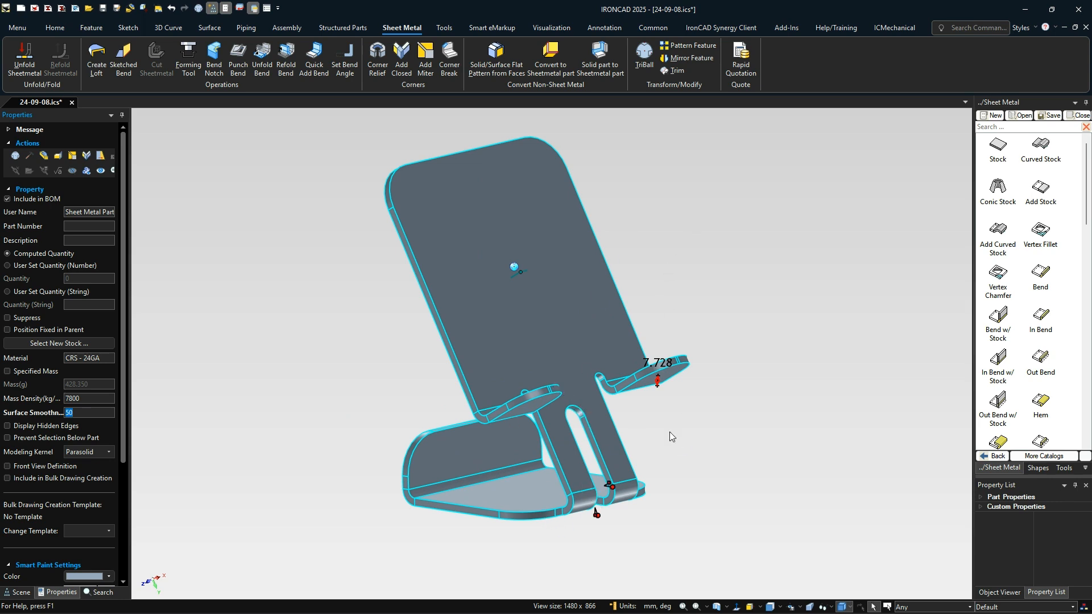
pyautogui.click(709, 429)
pyautogui.moveTo(705, 435)
pyautogui.mouseDown(button='middle')
pyautogui.moveTo(475, 443)
pyautogui.moveTo(658, 456)
pyautogui.moveTo(739, 322)
pyautogui.moveTo(716, 440)
pyautogui.moveTo(706, 435)
pyautogui.mouseUp(button='middle')
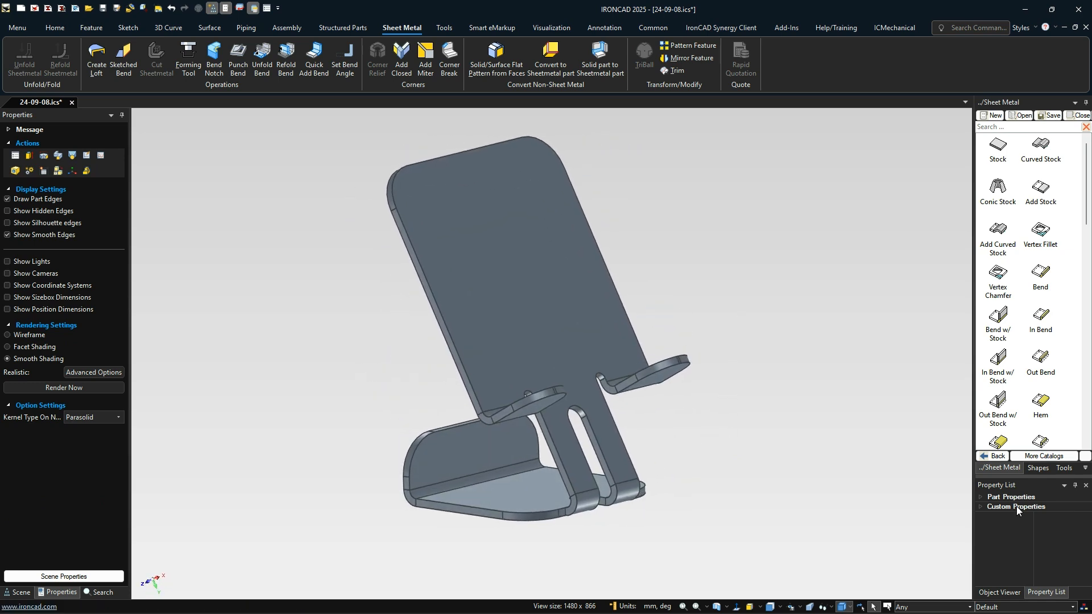